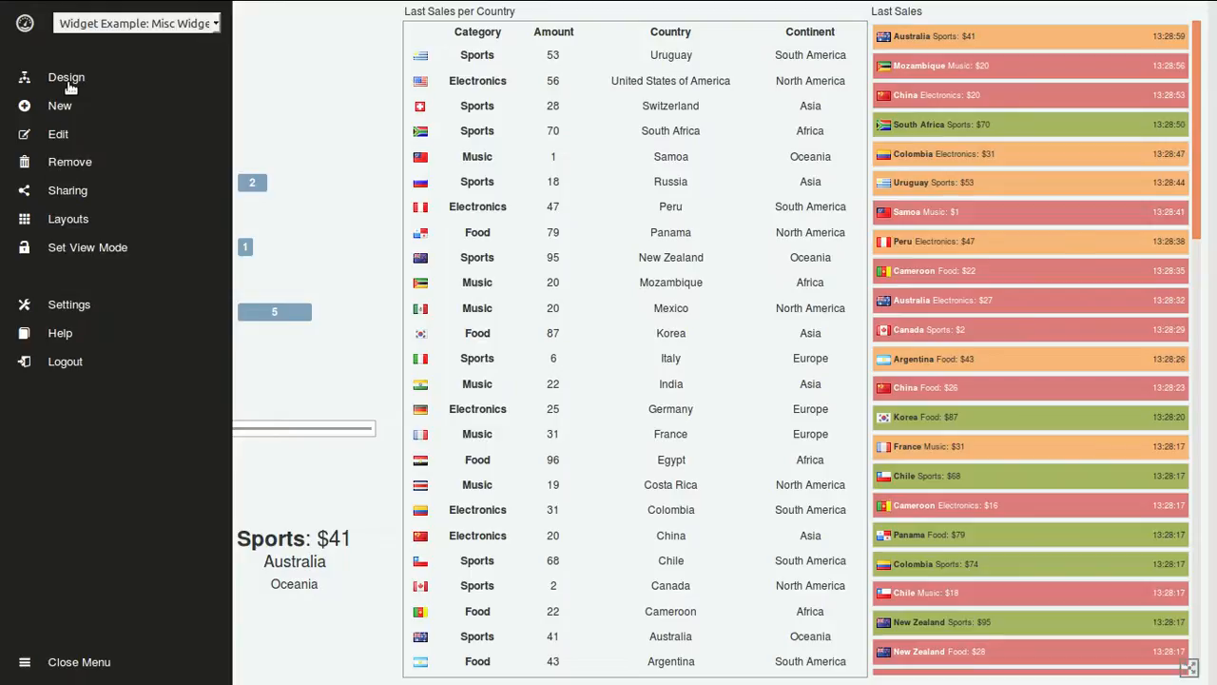
Examine which example dashboards can be loaded from the new-dashboard dialog, and close it without creating one.
click(59, 105)
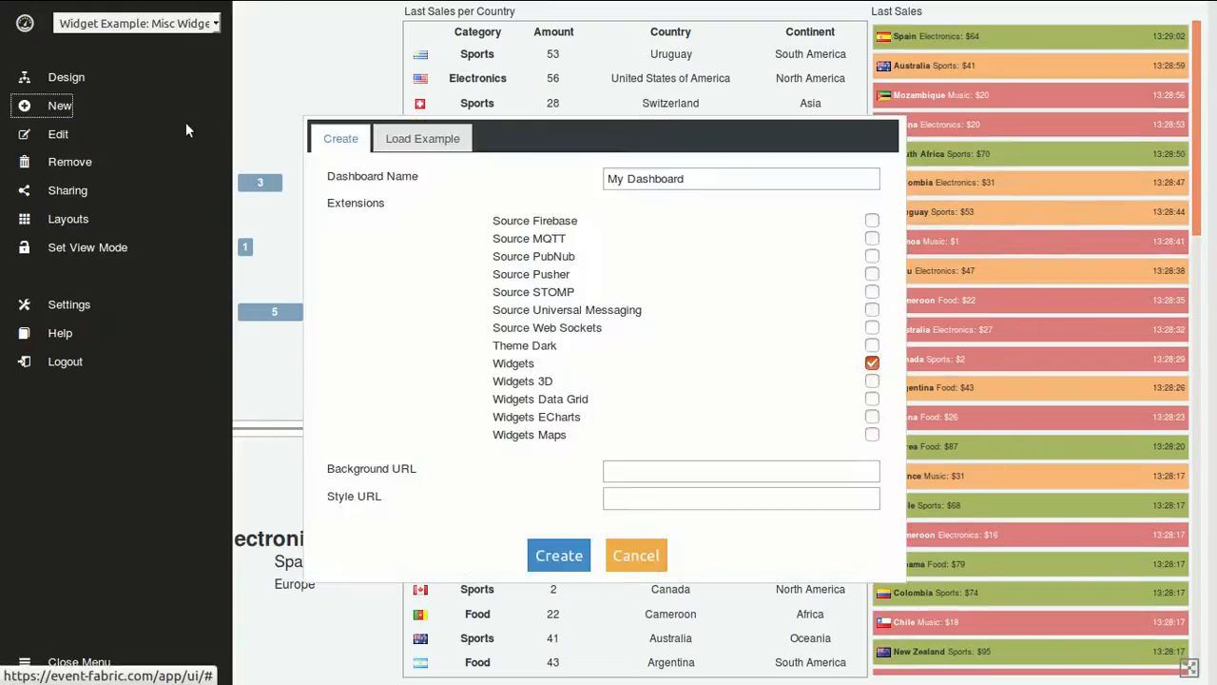
click(439, 138)
click(679, 181)
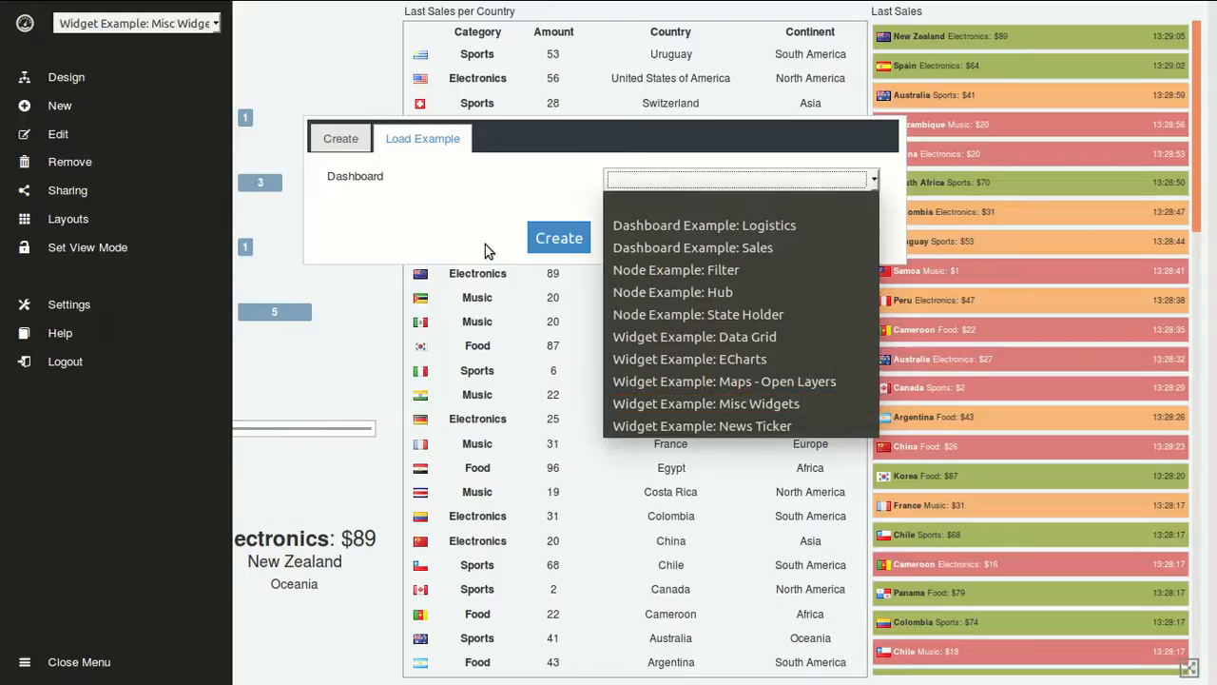
click(561, 237)
click(340, 138)
click(637, 555)
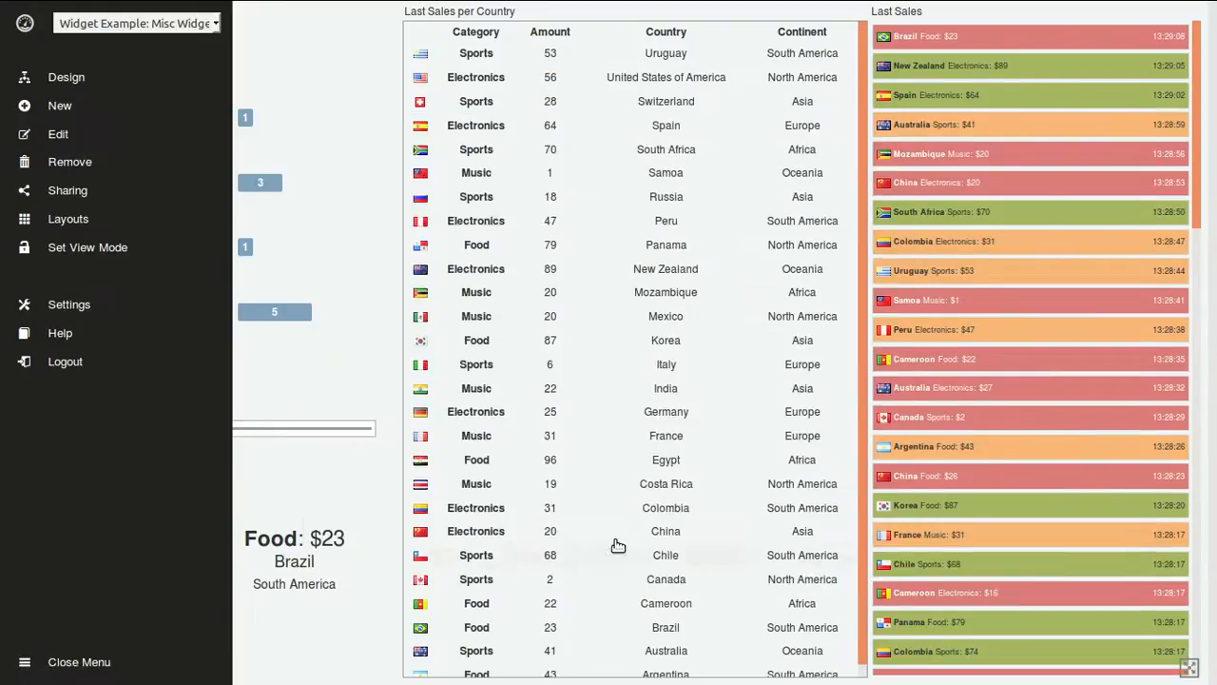
Open the current dashboard's design and bring up the configuration of the Template element.
click(52, 78)
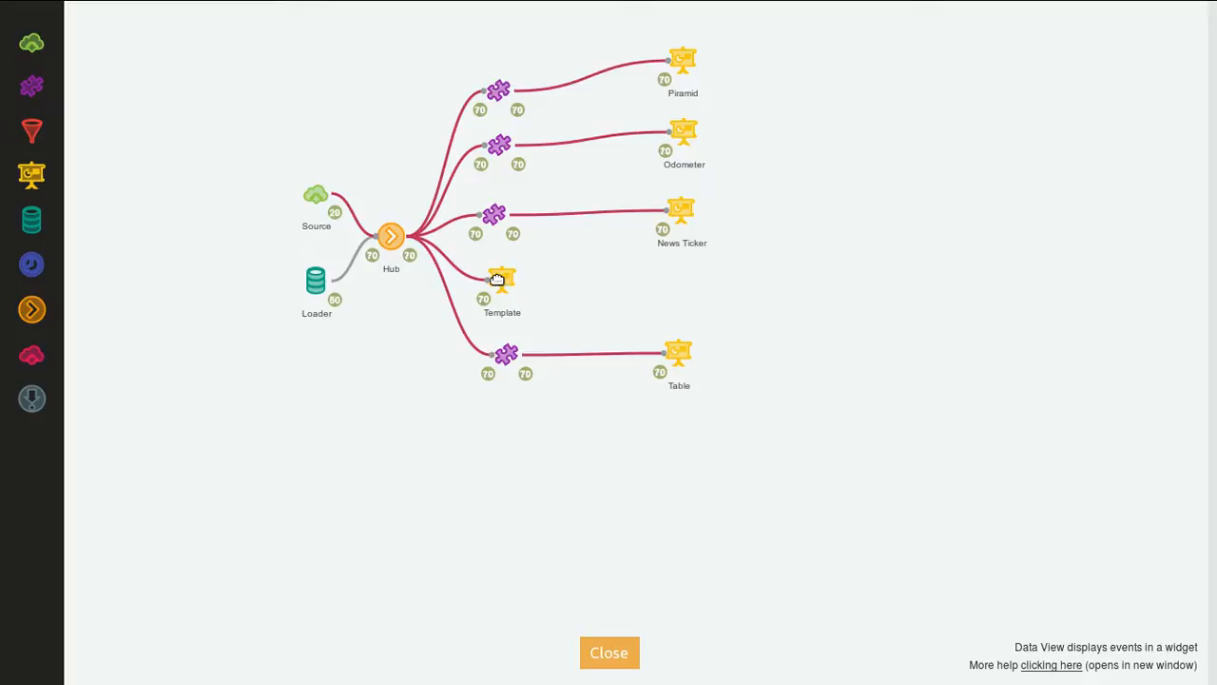
mouse_move(496, 280)
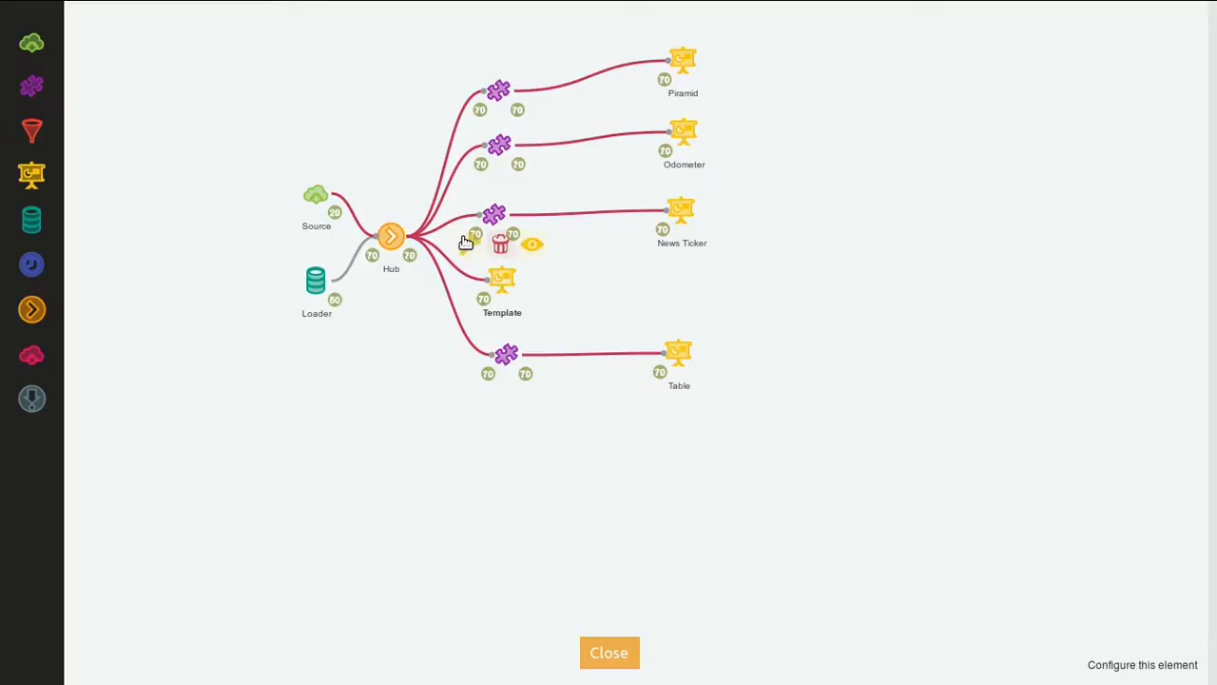
click(470, 247)
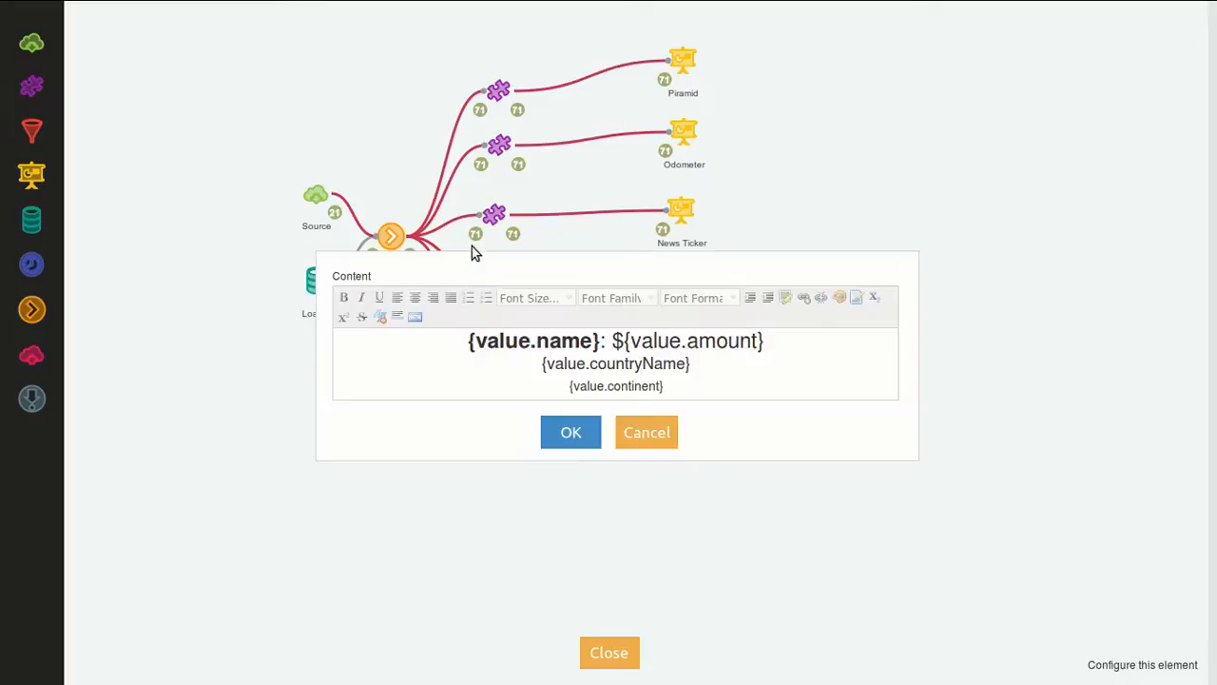
Examine how the bold {value.name} placeholder is written in the first line of the template content.
drag(469, 342, 603, 344)
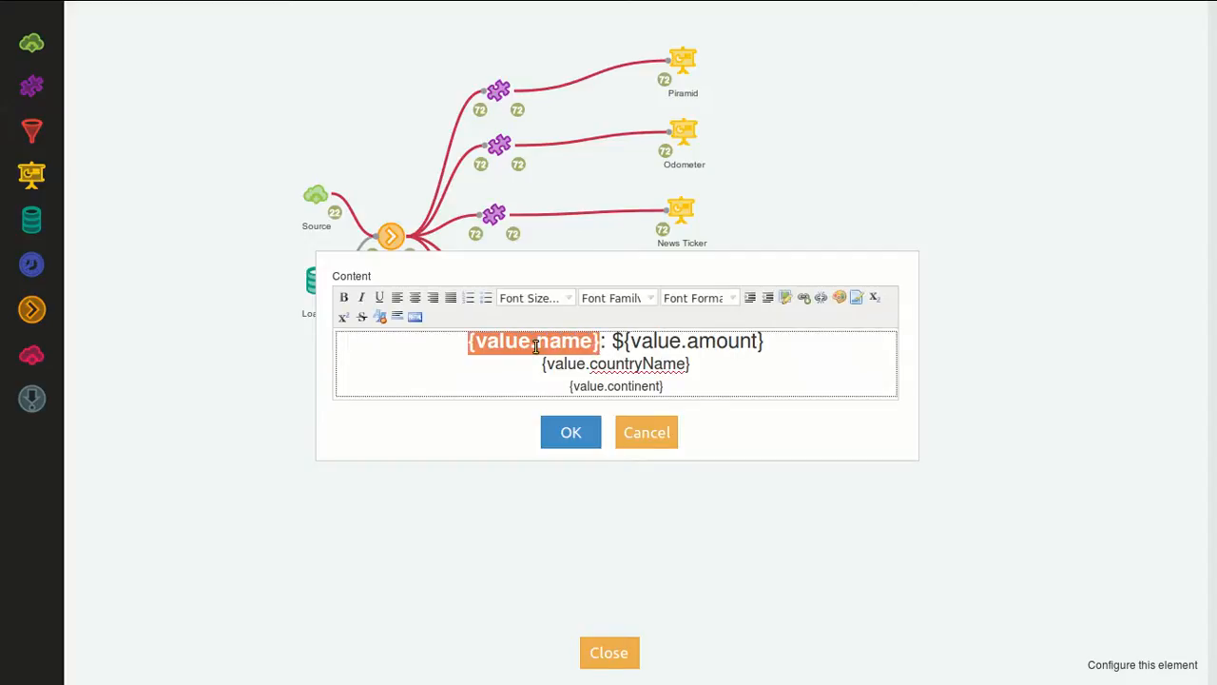
click(469, 344)
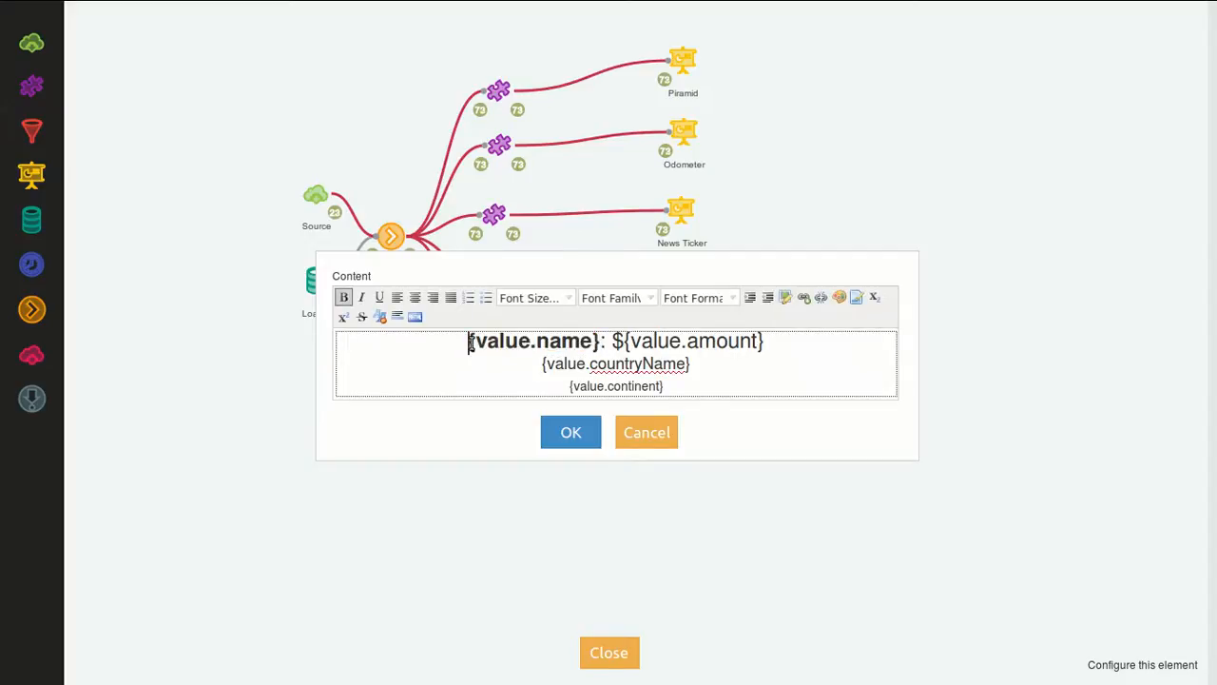
drag(470, 343, 597, 344)
click(597, 344)
drag(469, 343, 595, 343)
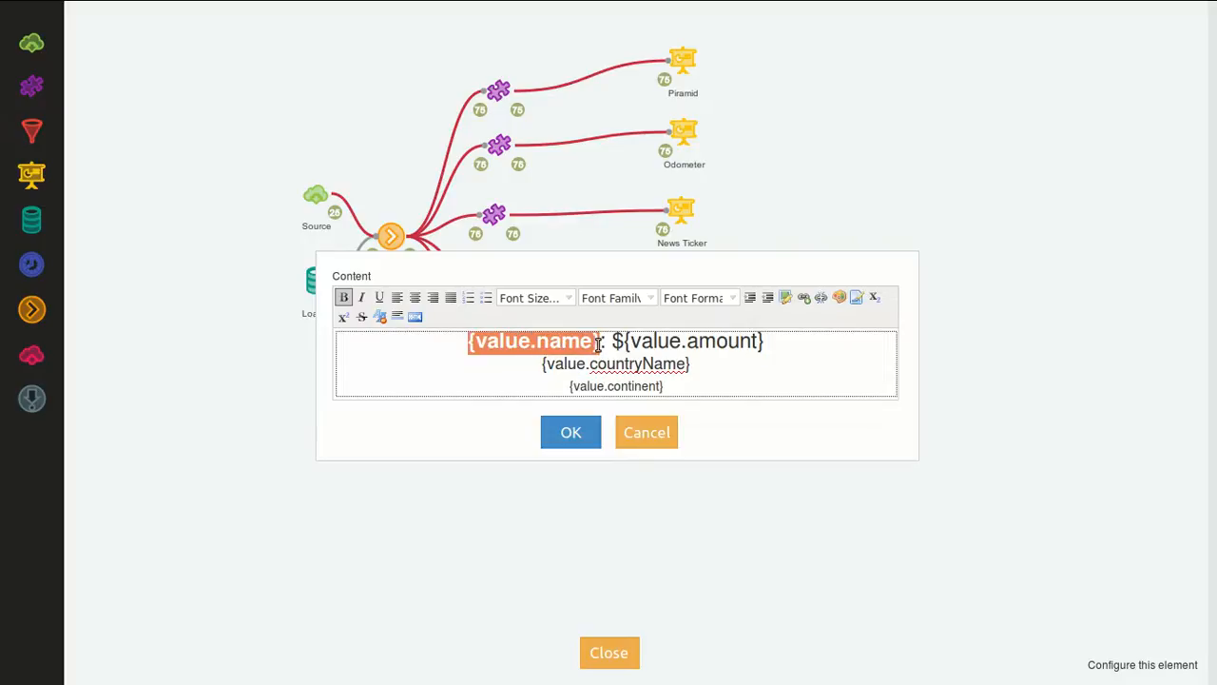
click(599, 341)
drag(593, 341, 480, 342)
click(614, 340)
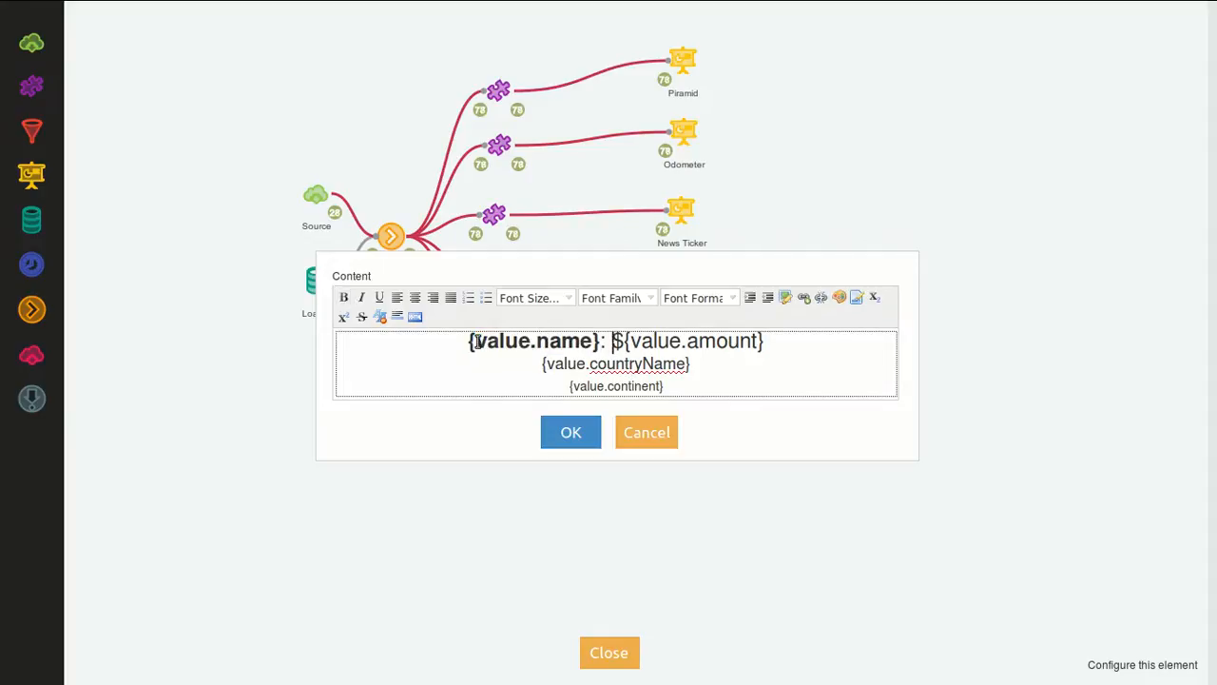
drag(469, 344, 598, 345)
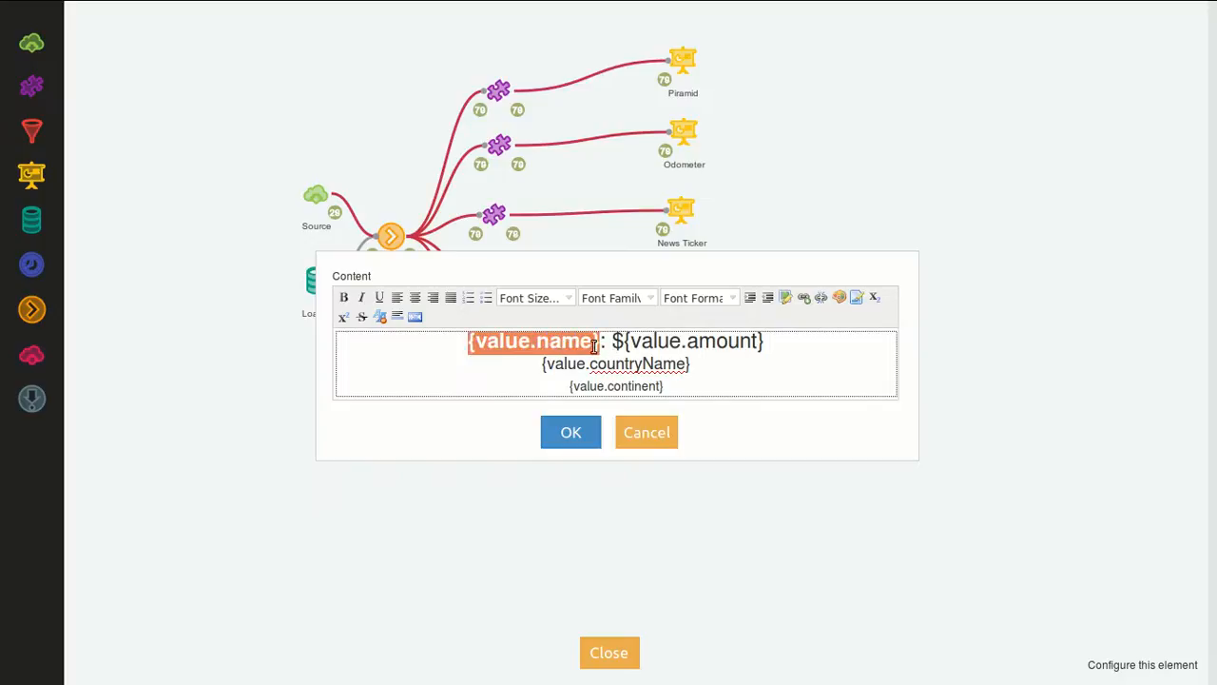
click(596, 347)
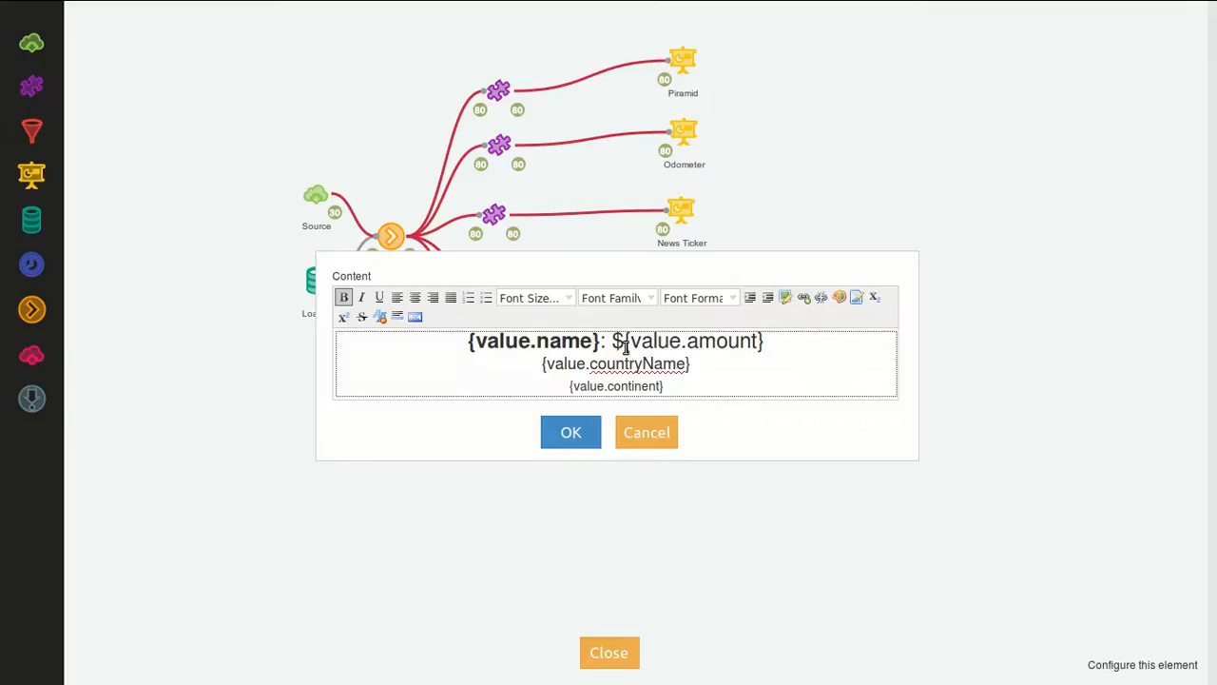
Examine the {value.amount}, {value.countryName} and {value.continent} placeholders, cancel the template configuration and close the design view.
drag(630, 345, 752, 344)
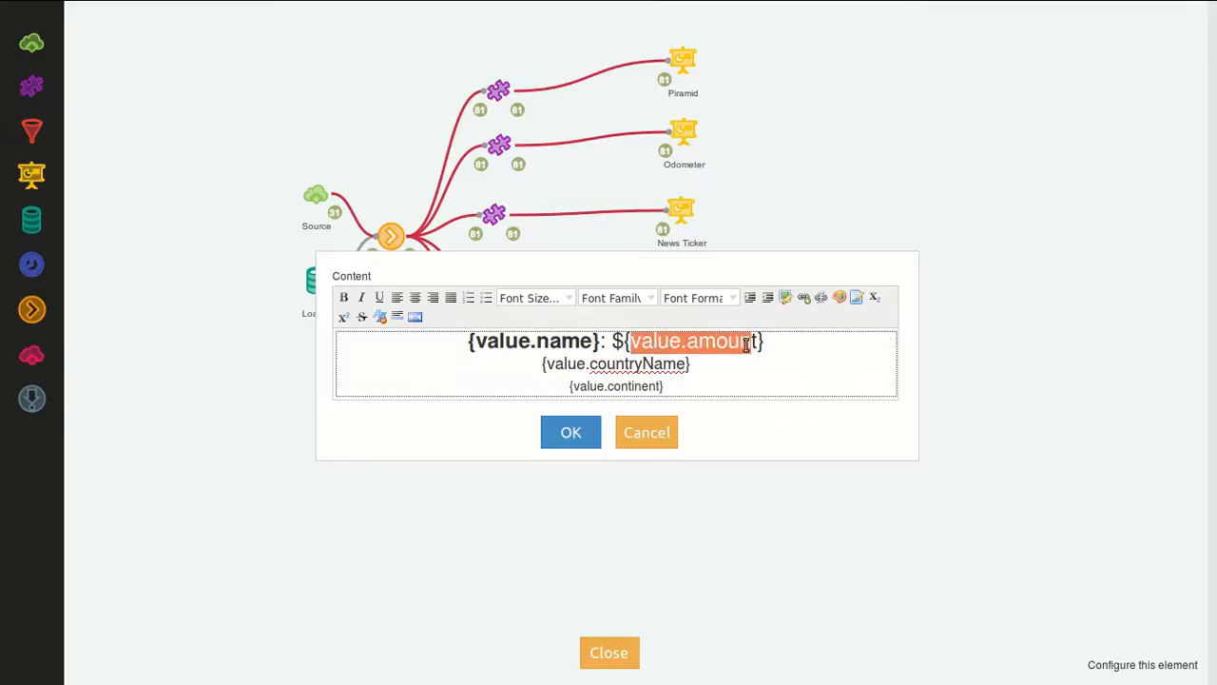
click(742, 346)
drag(541, 363, 691, 366)
drag(571, 385, 668, 386)
click(668, 386)
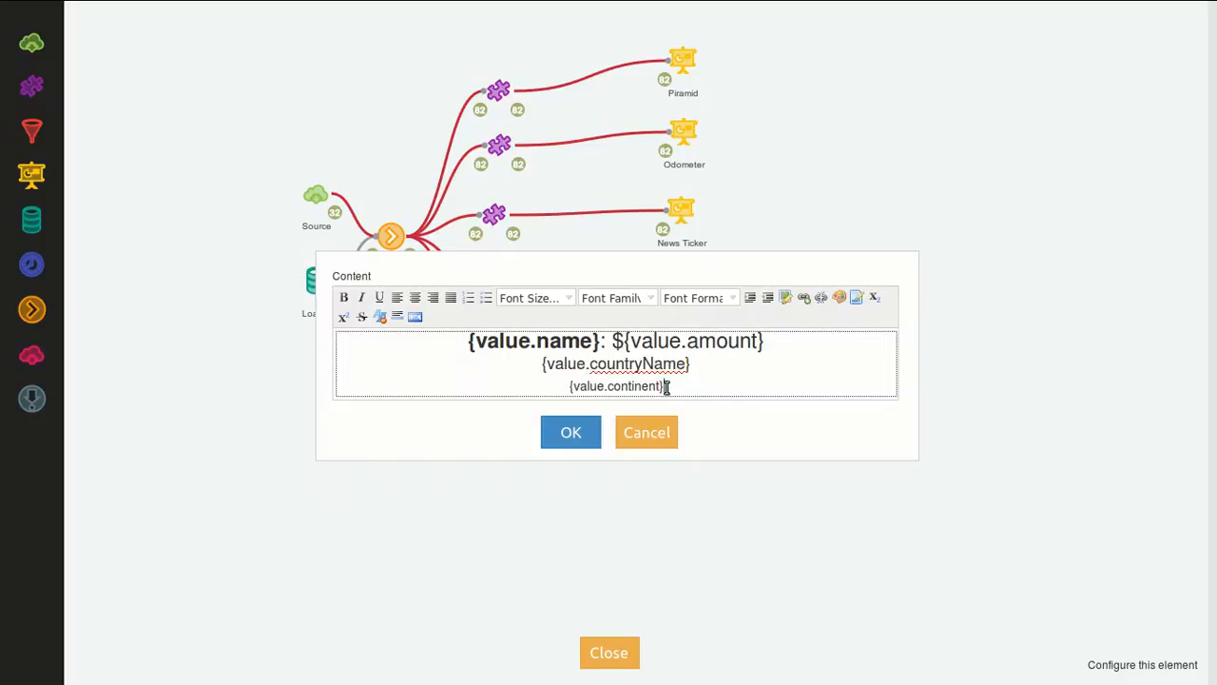
click(636, 433)
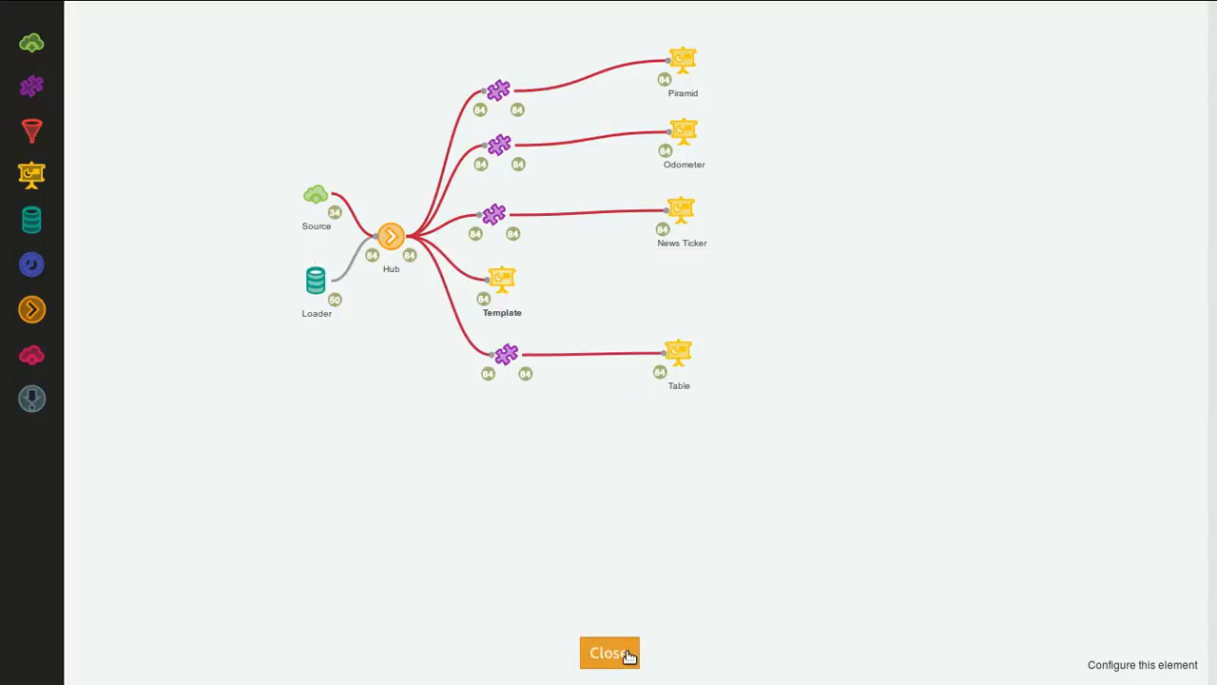
click(608, 652)
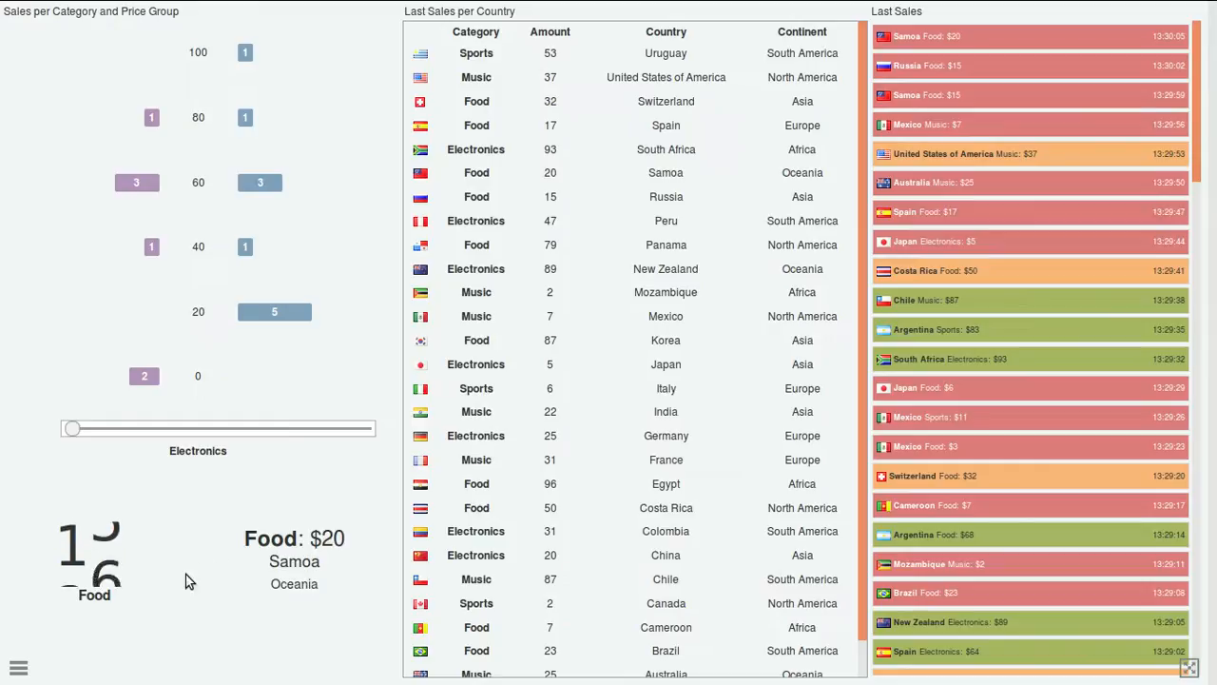
Create a new dashboard named "Template Example" with only the Widgets extension enabled.
click(20, 668)
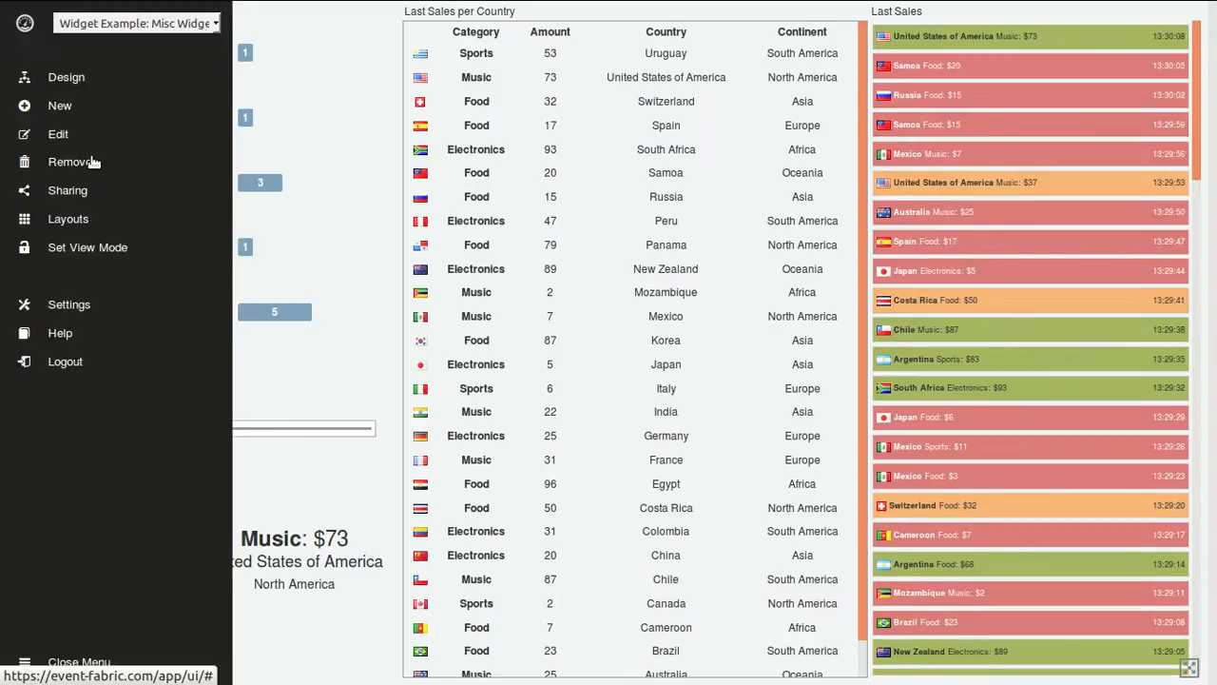
click(60, 105)
triple_click(637, 181)
text(T)
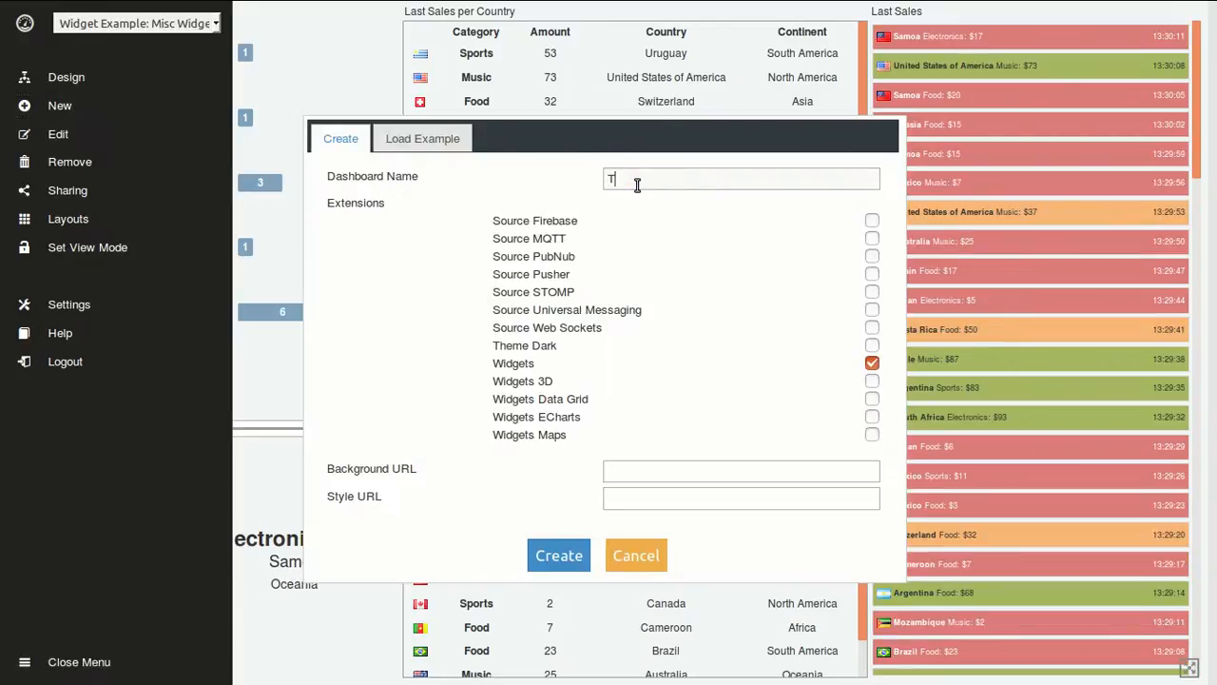
text(emplate Example)
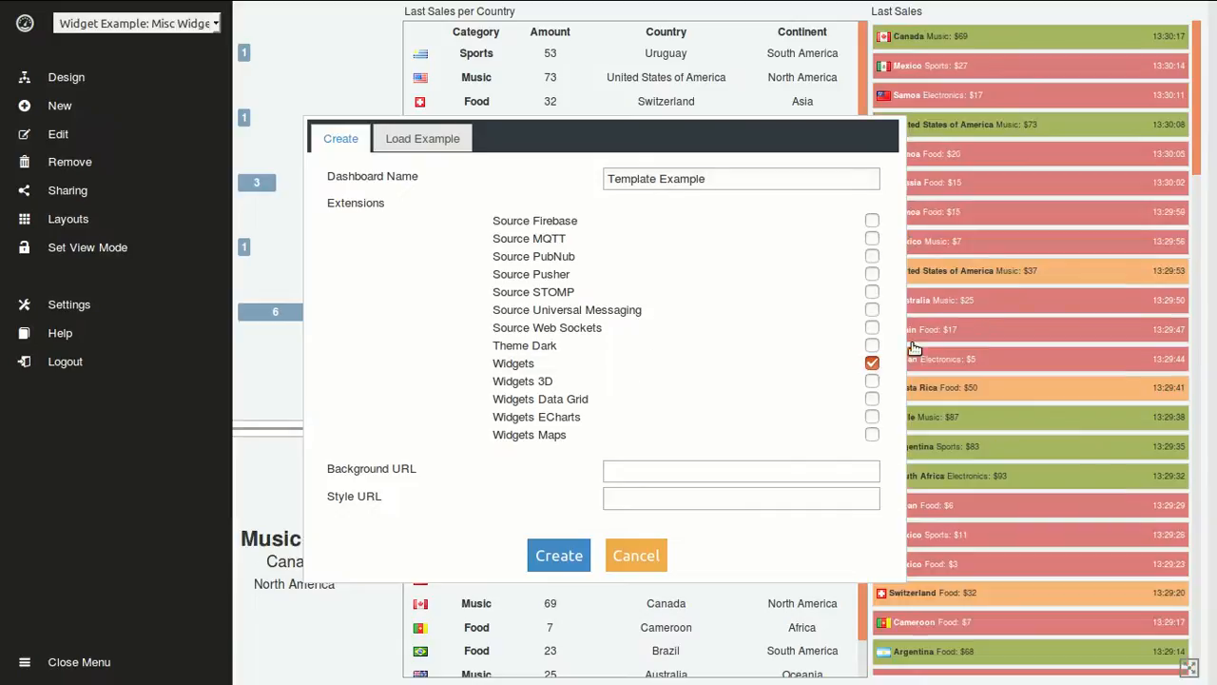
click(559, 555)
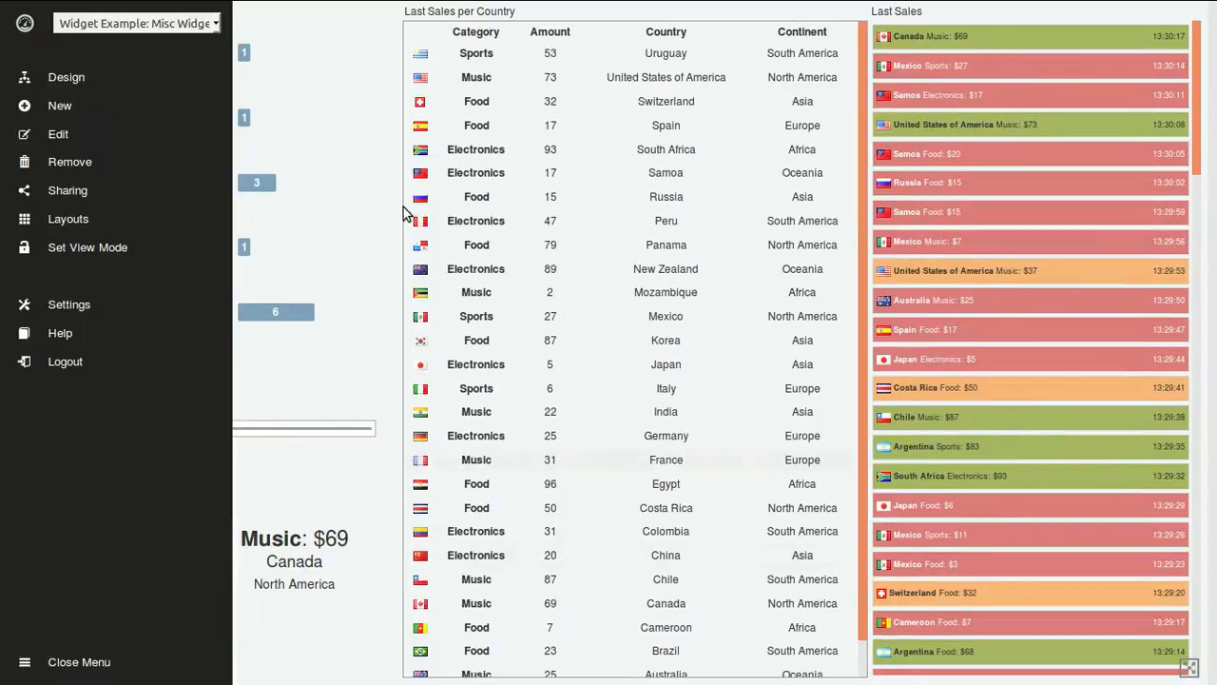
Add a Source node to the new dashboard's design, choosing the type that generates sample country data and accepting its default channel, rate, range and names.
click(66, 84)
drag(31, 43, 239, 152)
click(202, 123)
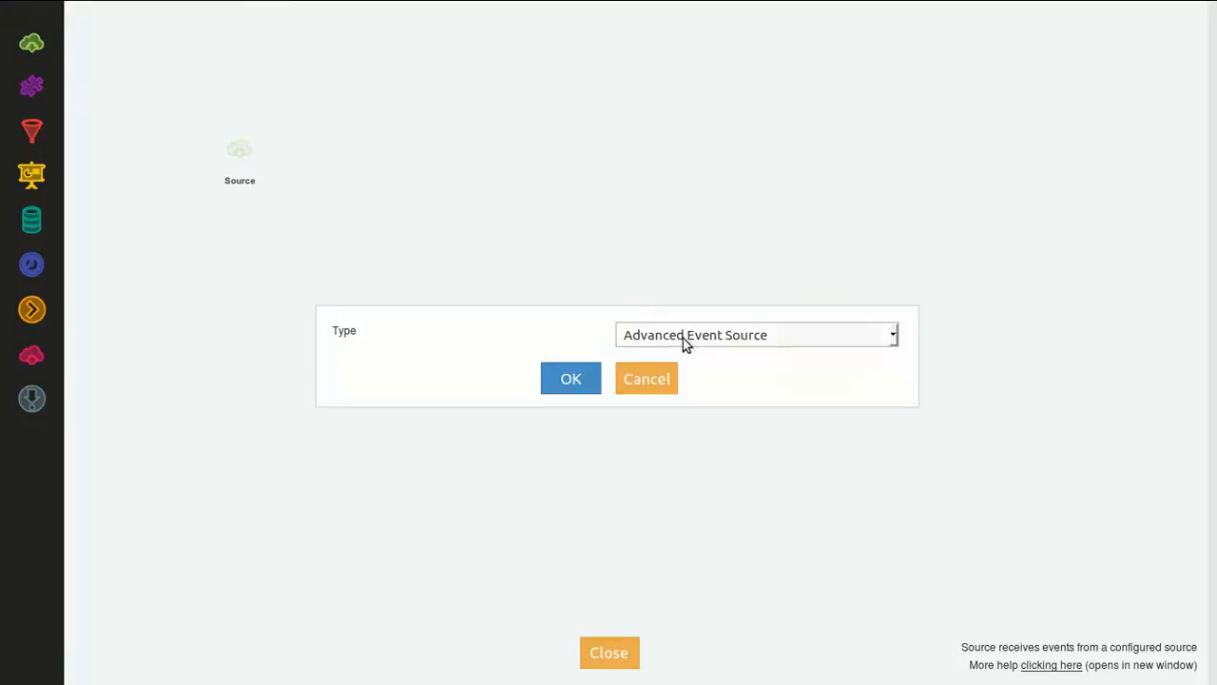
click(785, 338)
click(759, 425)
click(558, 396)
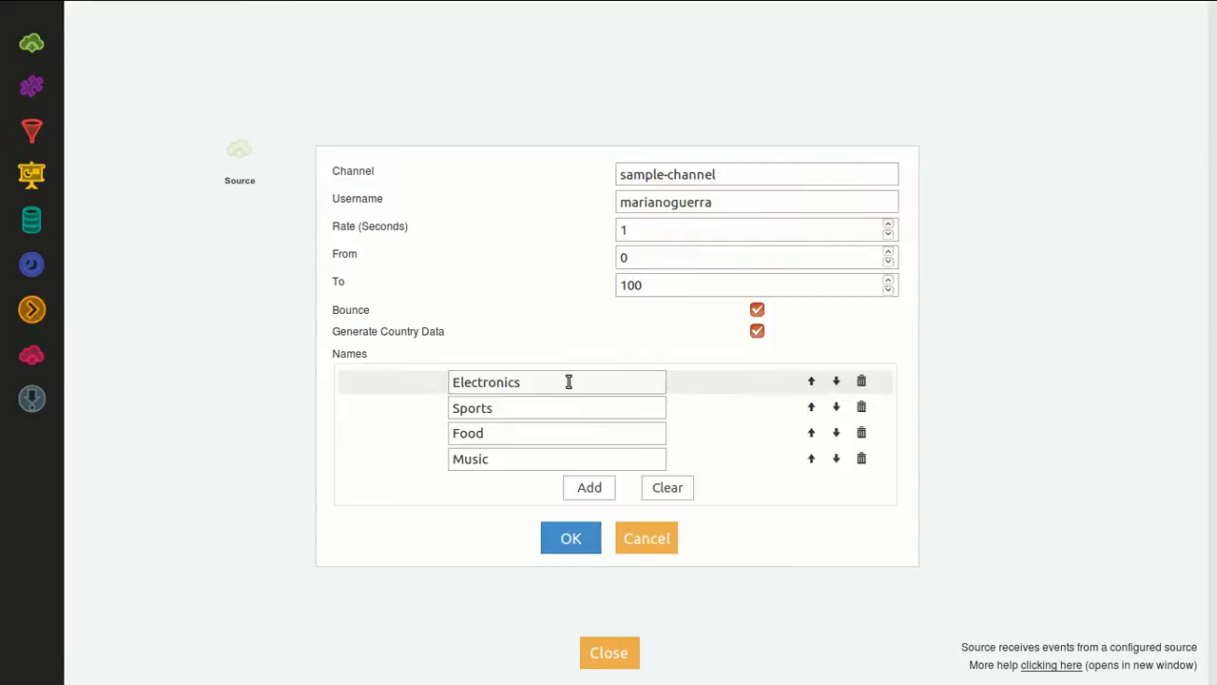
click(576, 537)
Add a Data View node beside the Source node and connect the source's output to it.
drag(31, 174, 372, 146)
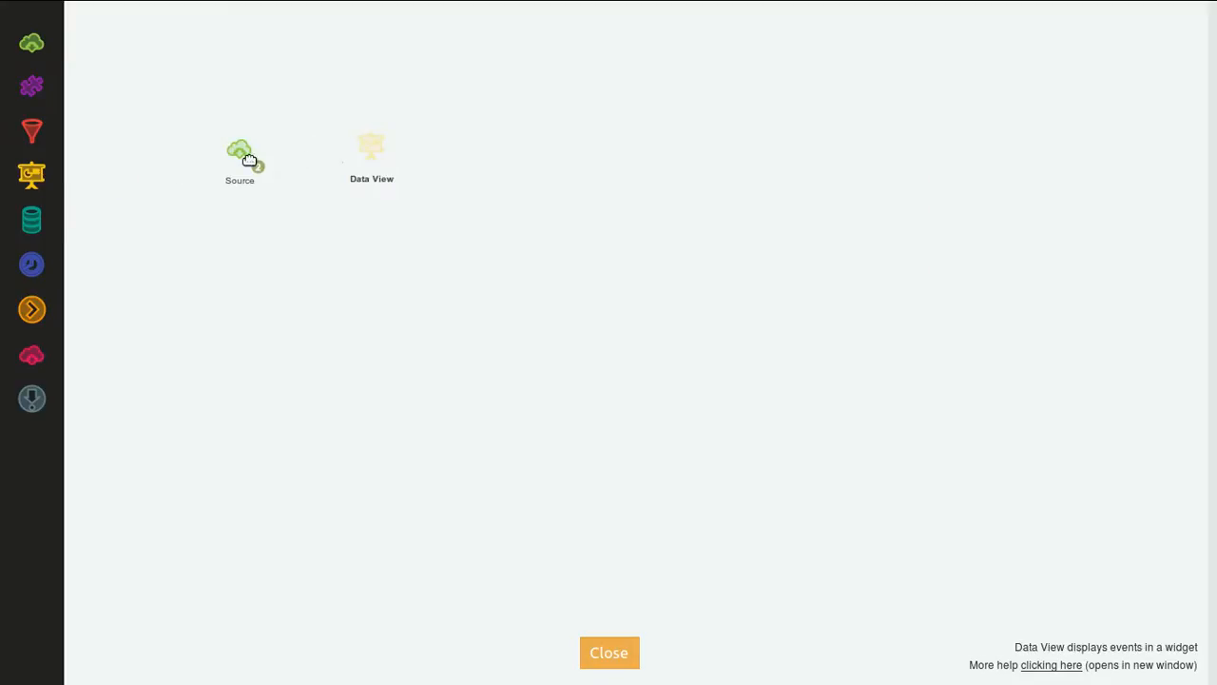
mouse_move(240, 150)
drag(223, 112, 369, 142)
Configure the Data View node as a Template widget and proceed to its content settings.
mouse_move(369, 142)
click(341, 111)
click(654, 281)
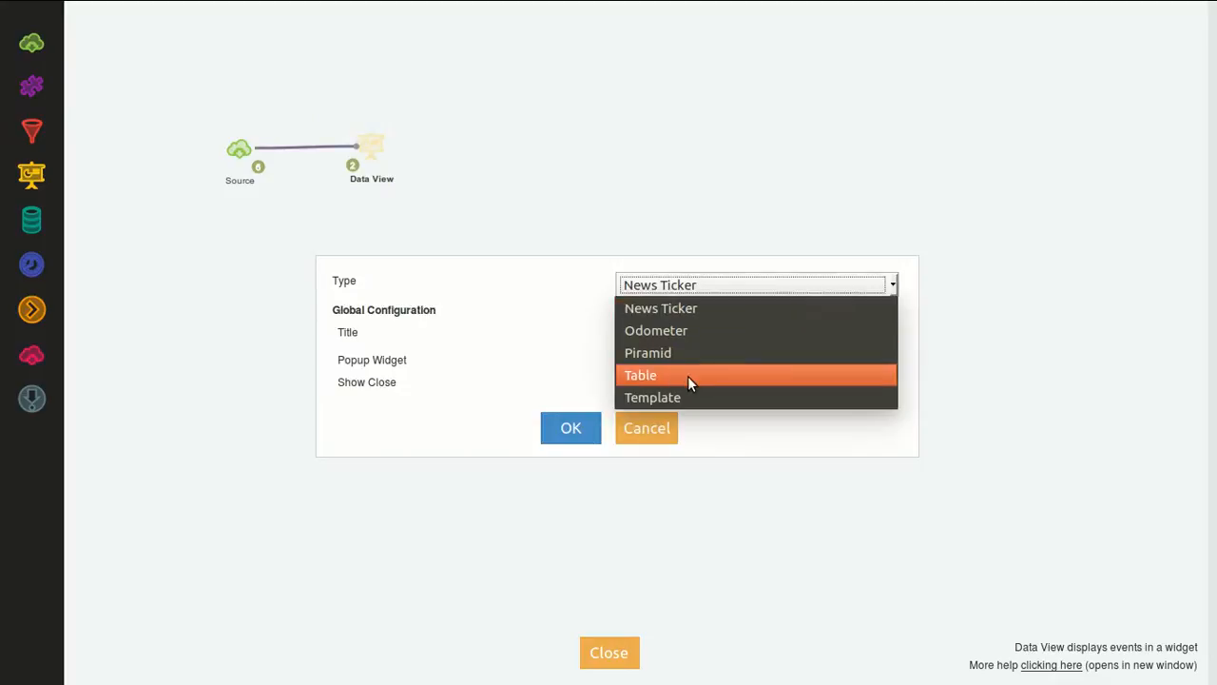
click(677, 397)
click(575, 427)
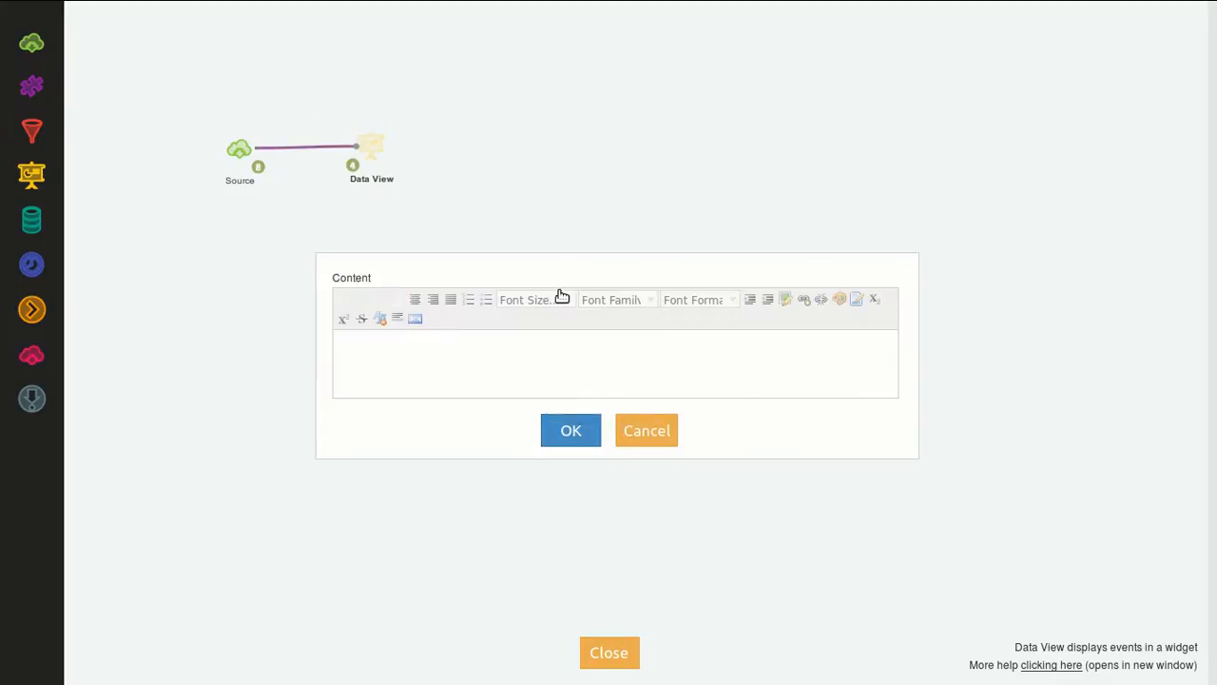
Center the template content and enter "{value.name}: ${value.amount}" as its first line.
click(572, 355)
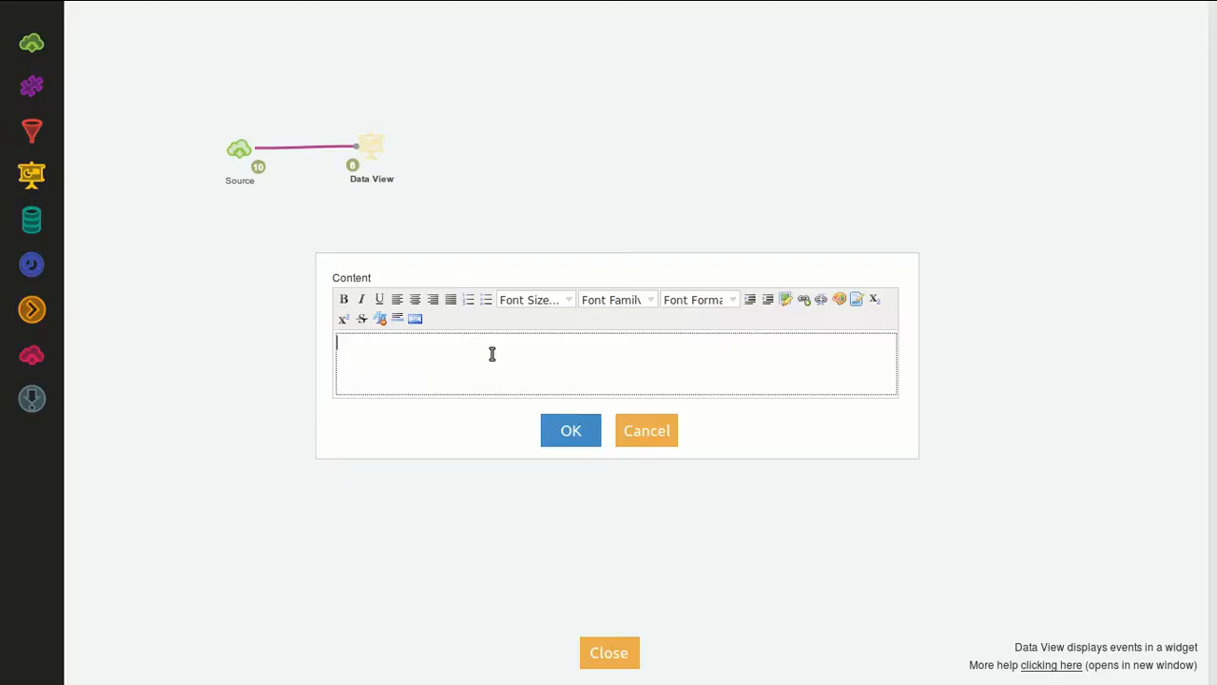
click(414, 298)
text({value.name})
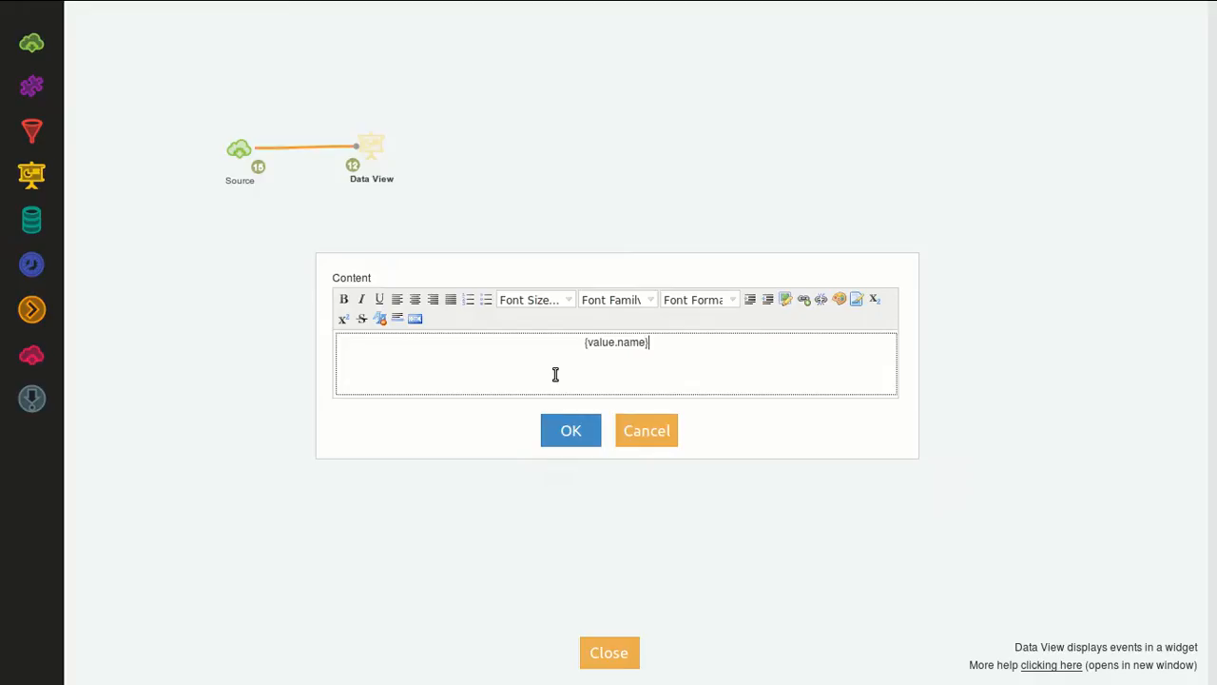
text(: $)
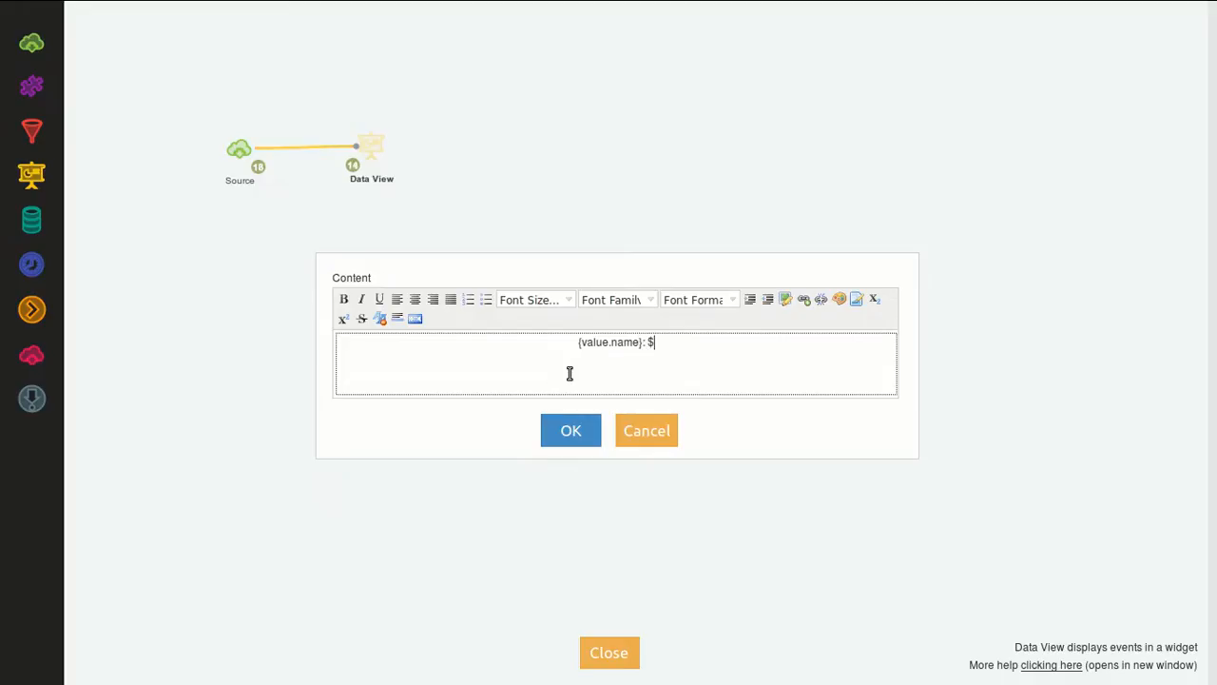
text({value.)
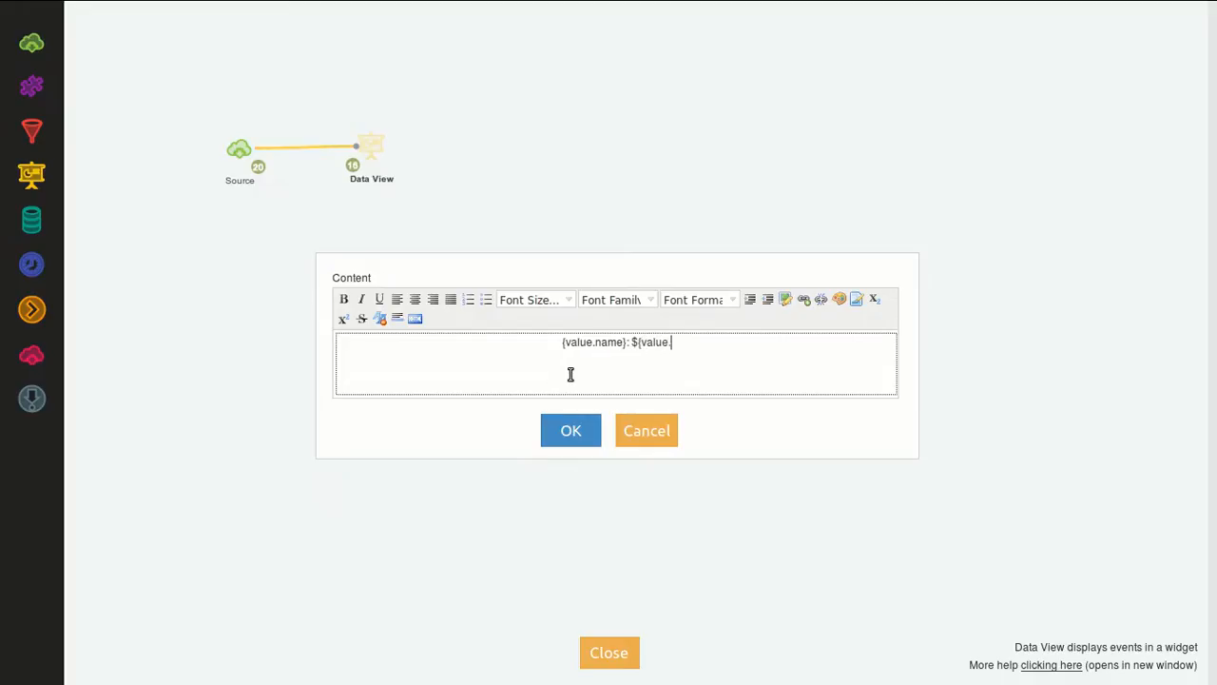
text(amoun})
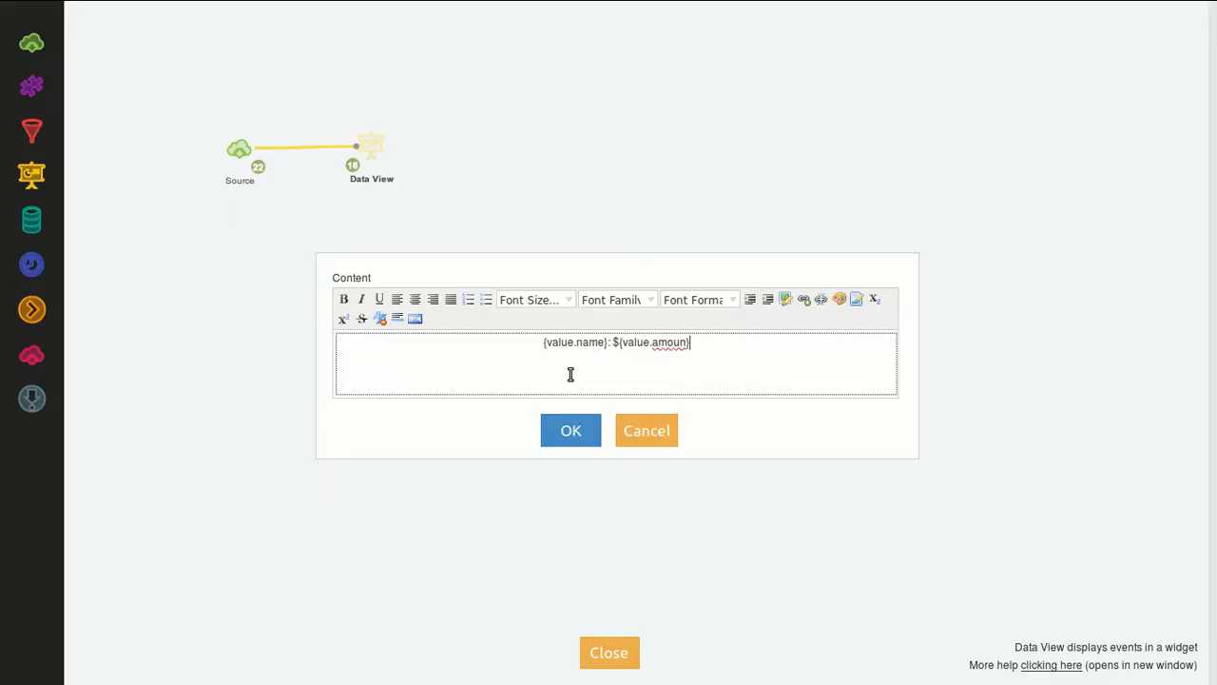
text(t)
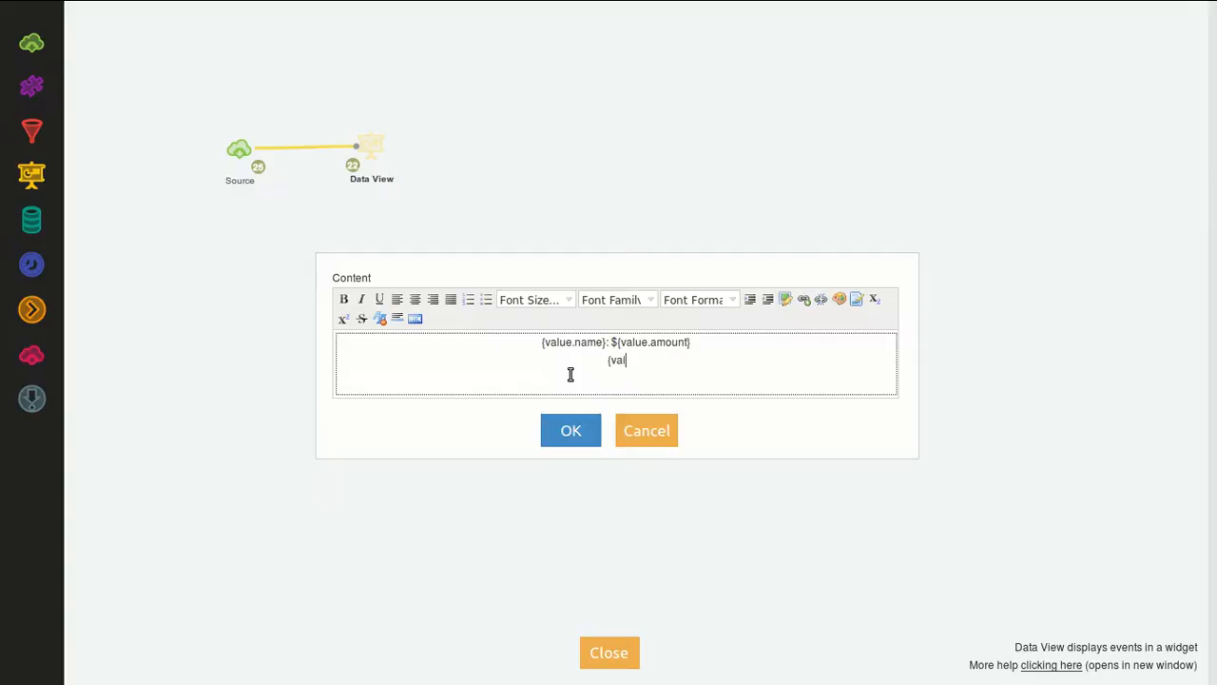
Add "{value.countryName}" as the second line of the template and "{value.continent}" as the third.
text(.cont)
text(try)
text(})
key(BackSpace)
text(Name})
key(Return)
text({value.continent})
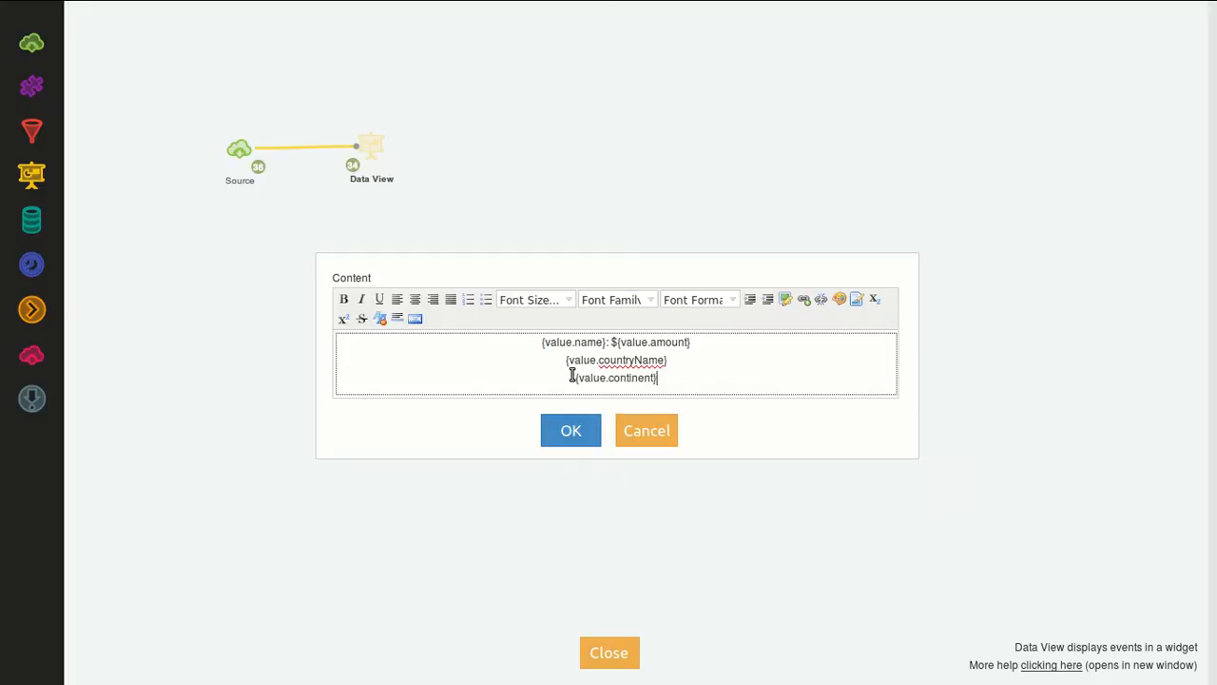
Make {value.name} bold and enlarge the font size of the template's entire first line.
drag(605, 337, 535, 344)
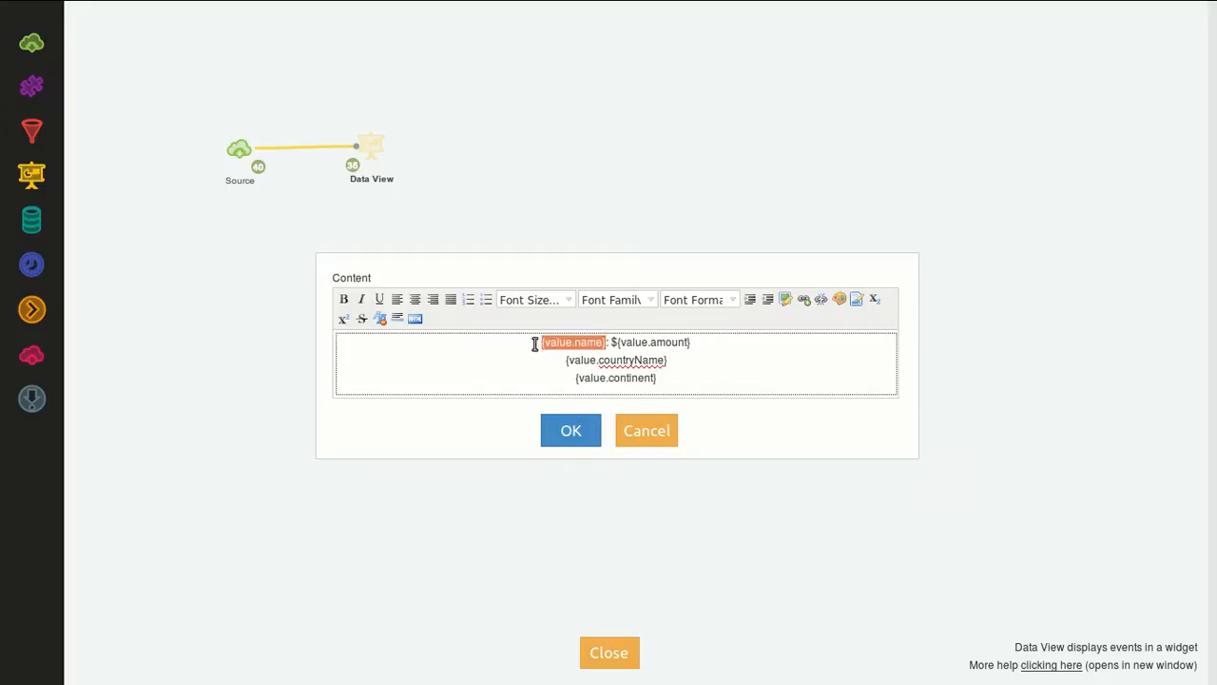
click(343, 298)
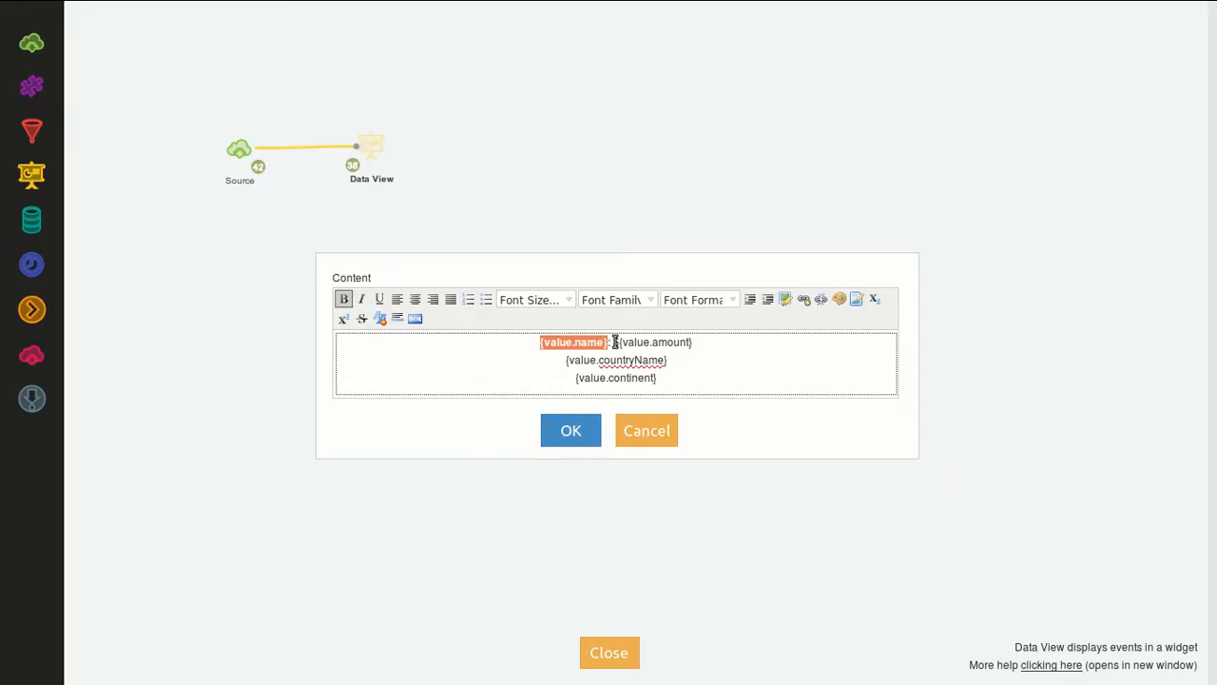
drag(699, 344, 465, 342)
click(557, 302)
click(542, 418)
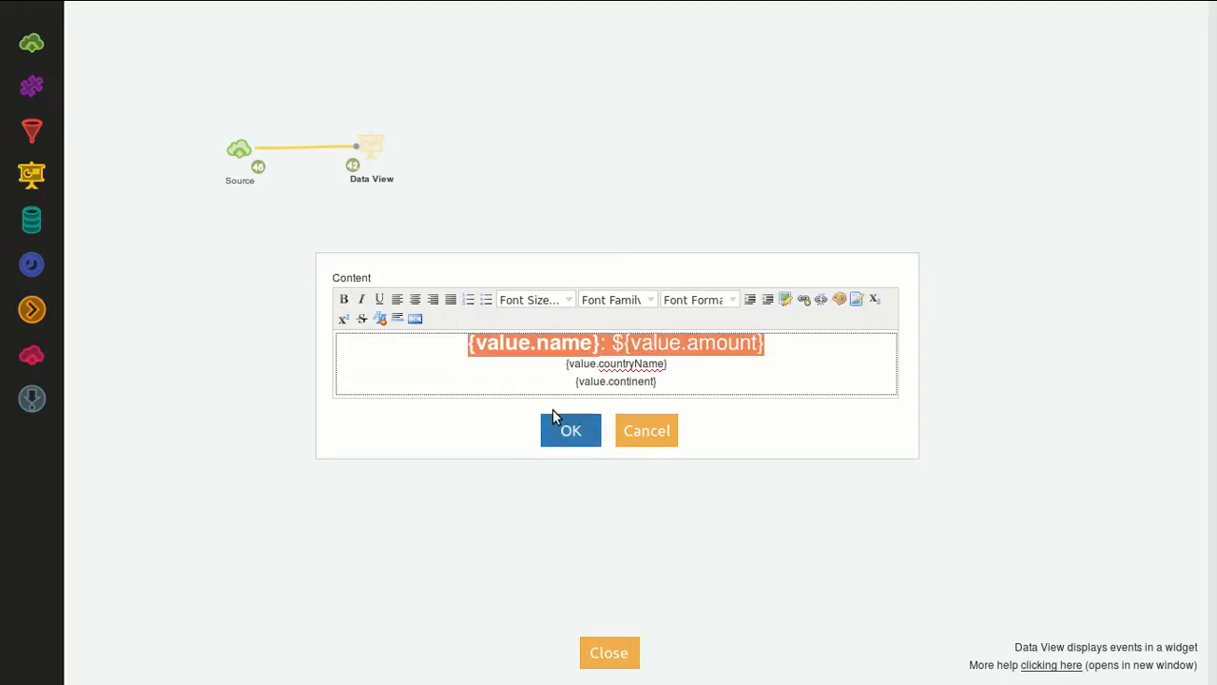
Enlarge the font size of the {value.countryName} and {value.continent} lines and accept the template content.
drag(675, 369, 562, 369)
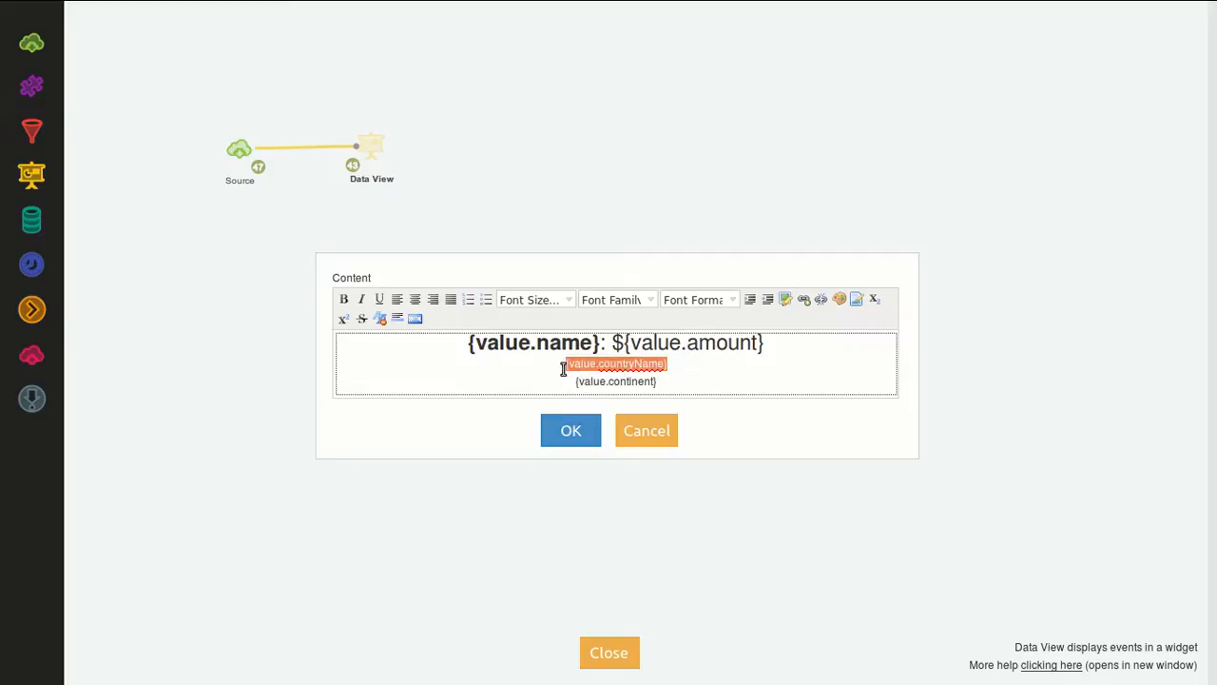
click(568, 301)
click(521, 394)
drag(674, 383, 569, 374)
click(567, 302)
click(542, 373)
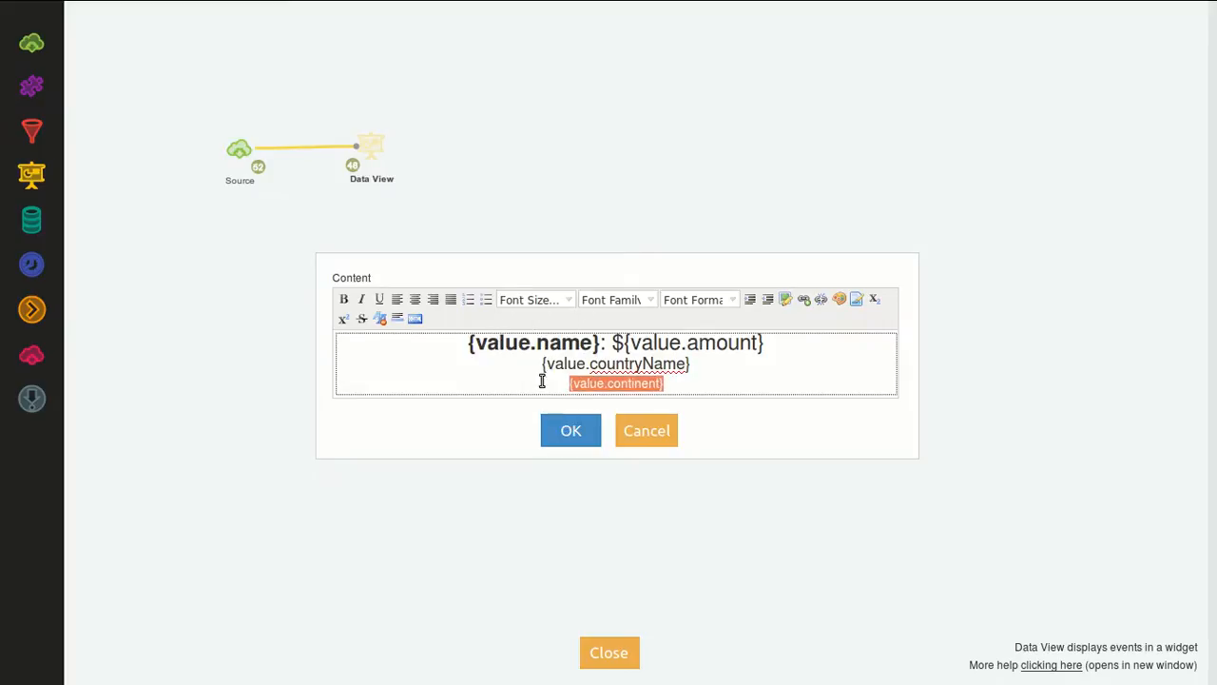
click(565, 431)
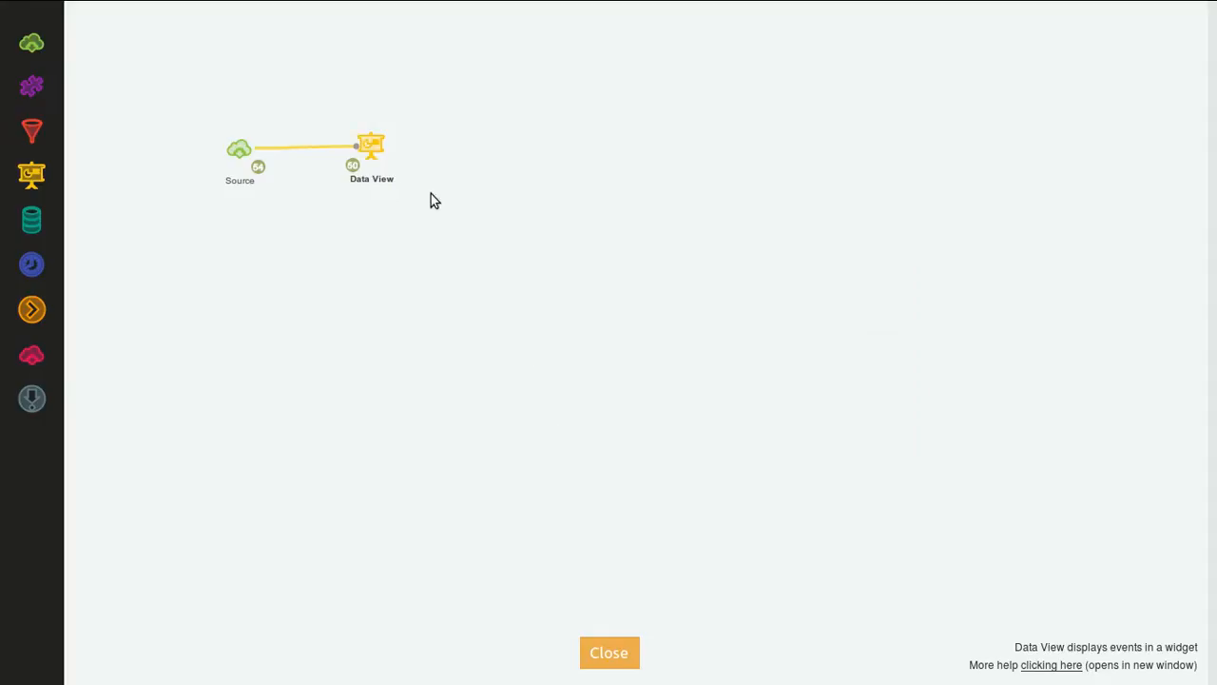
Rename the Data View node connected to the source as Template.
double_click(388, 177)
text(Temaplt)
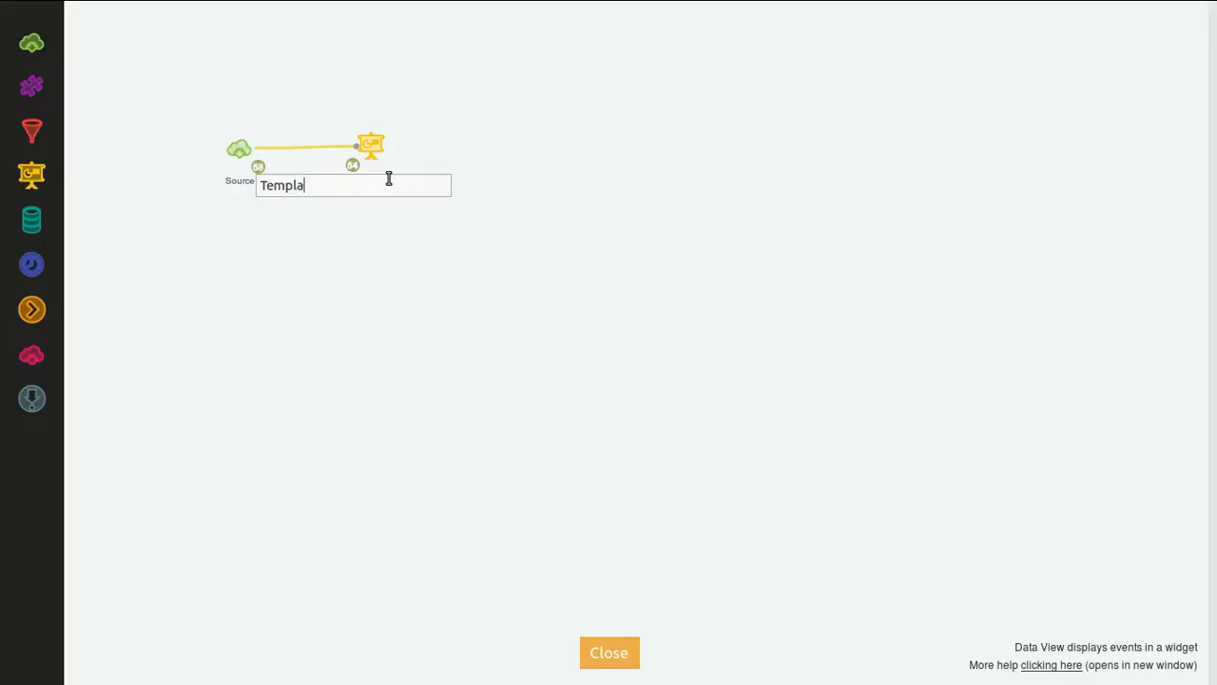
key(Return)
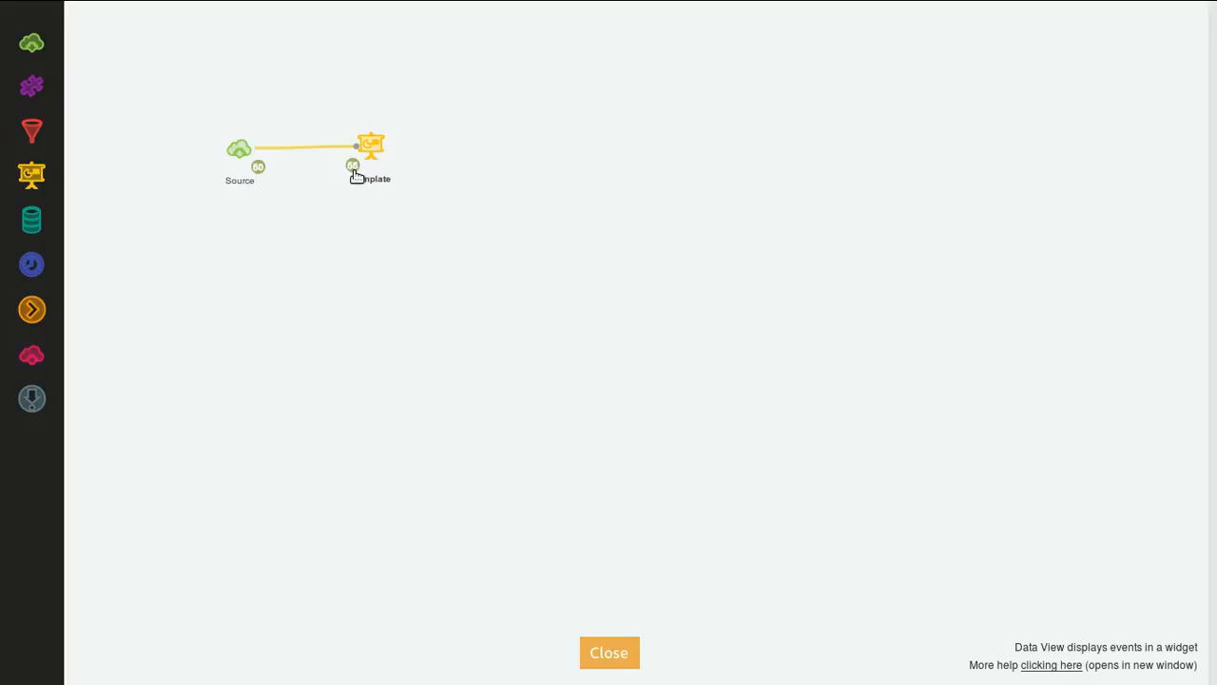
Inspect the Template node's input events, and return to the dashboard to move the template widget toward its upper middle.
click(353, 168)
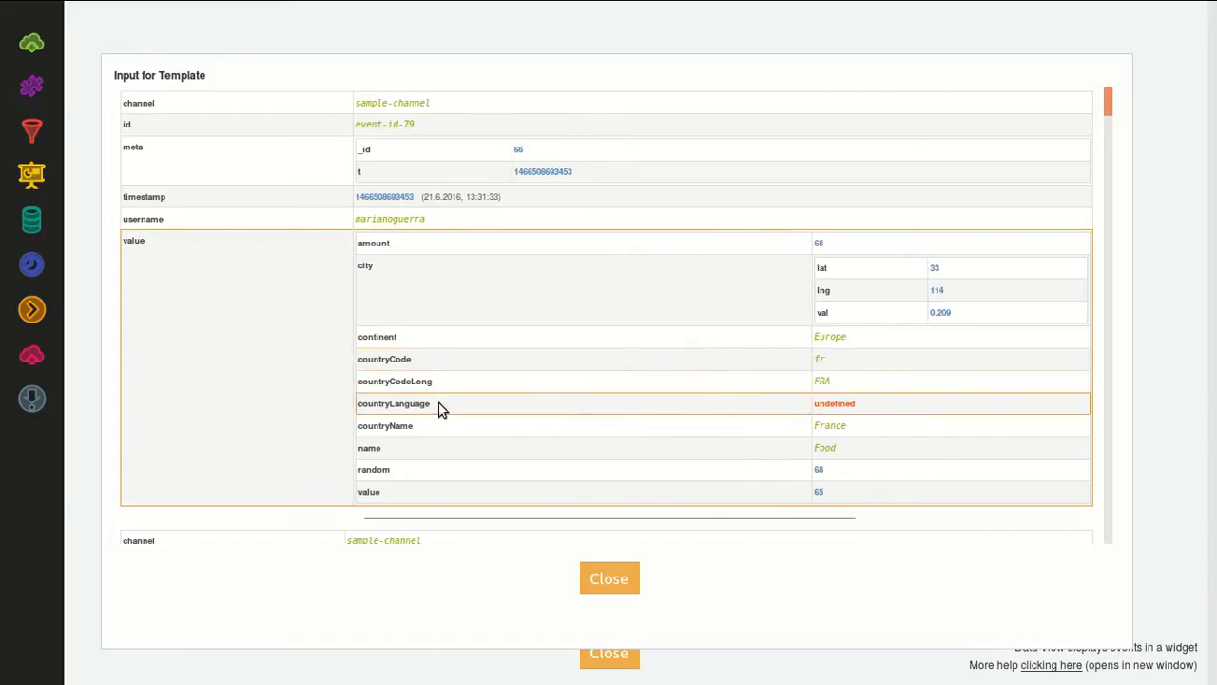
click(599, 578)
click(611, 656)
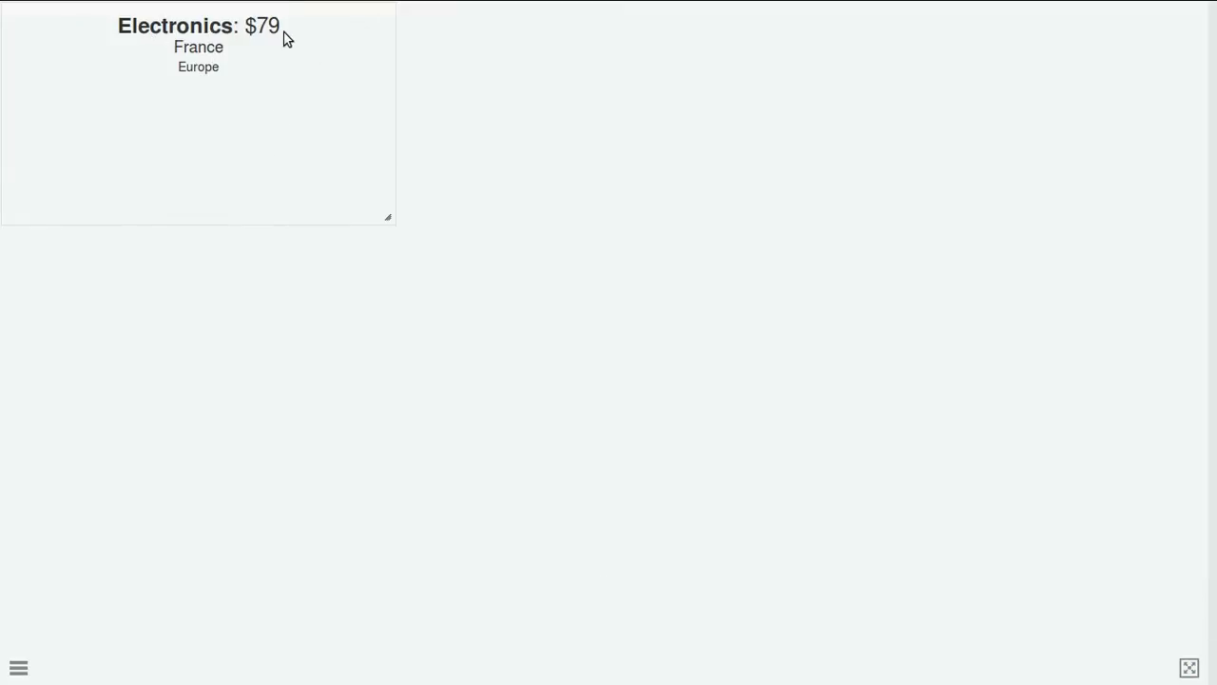
drag(351, 52, 589, 163)
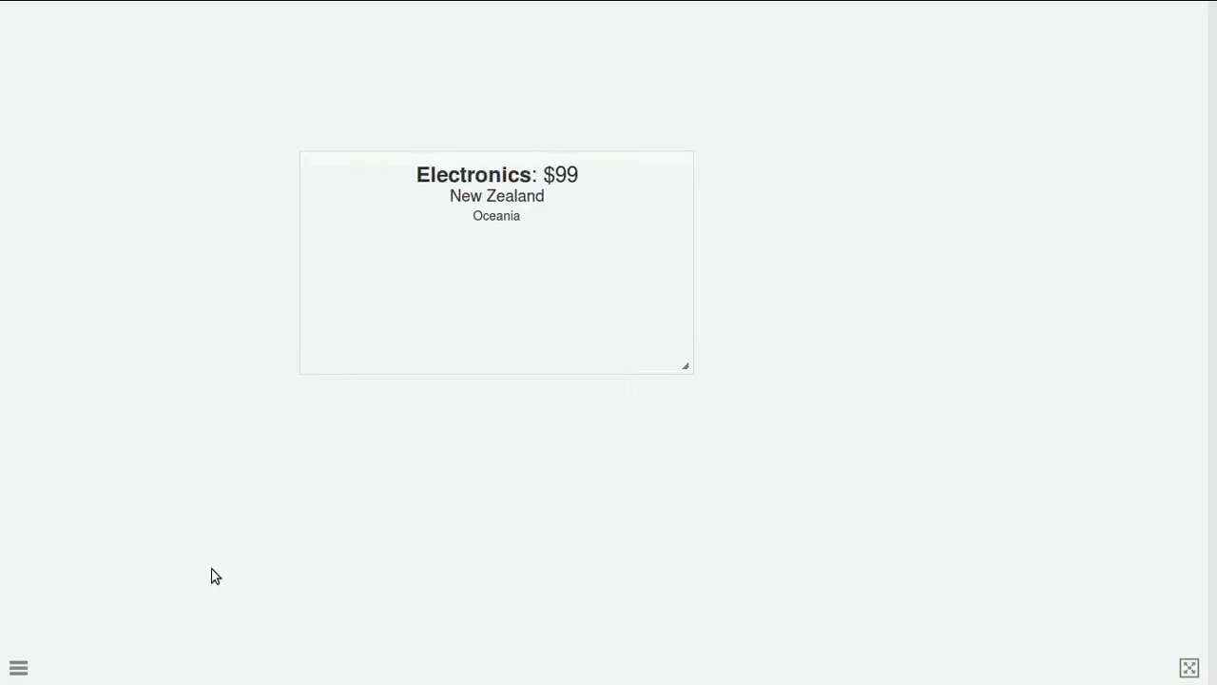
Reopen the dashboard design and add a second Data View node configured as a Template with Popup Widget enabled.
click(21, 671)
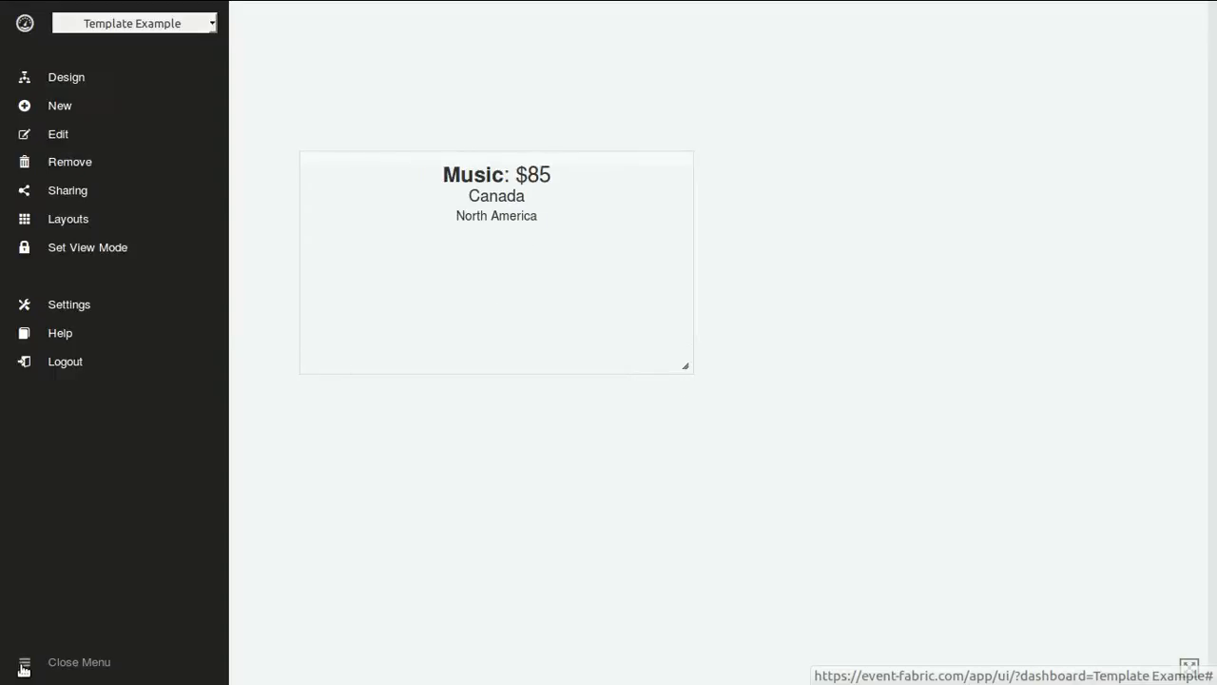
click(68, 77)
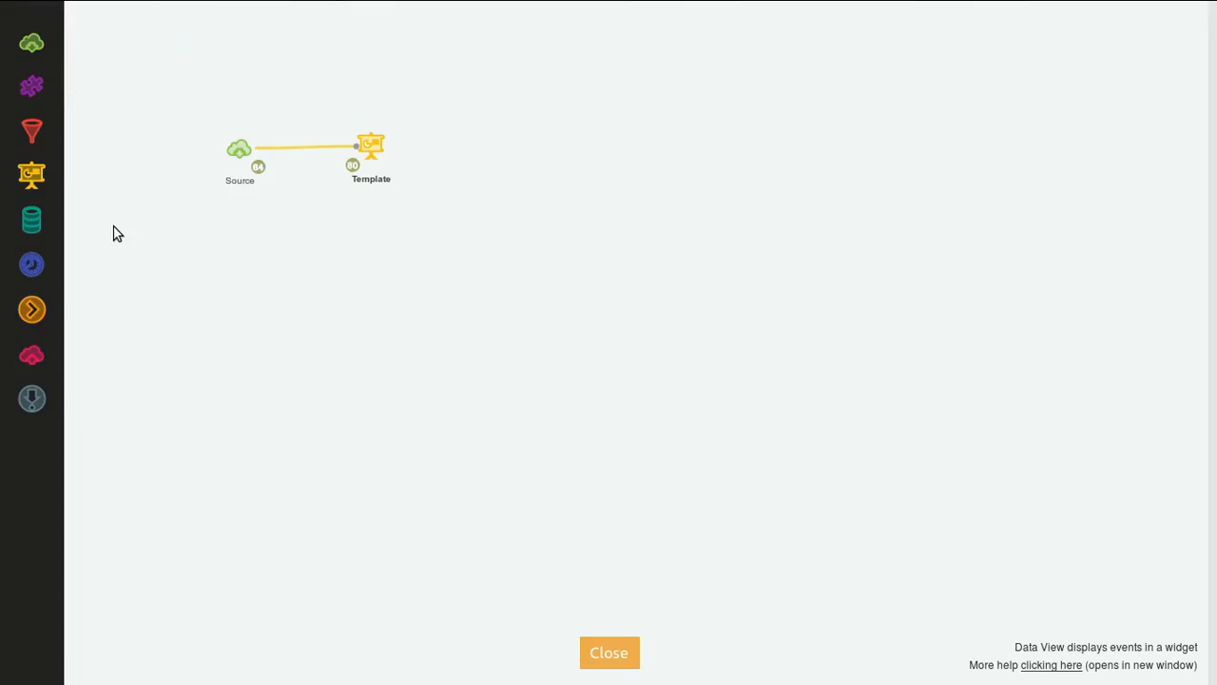
drag(32, 175, 340, 273)
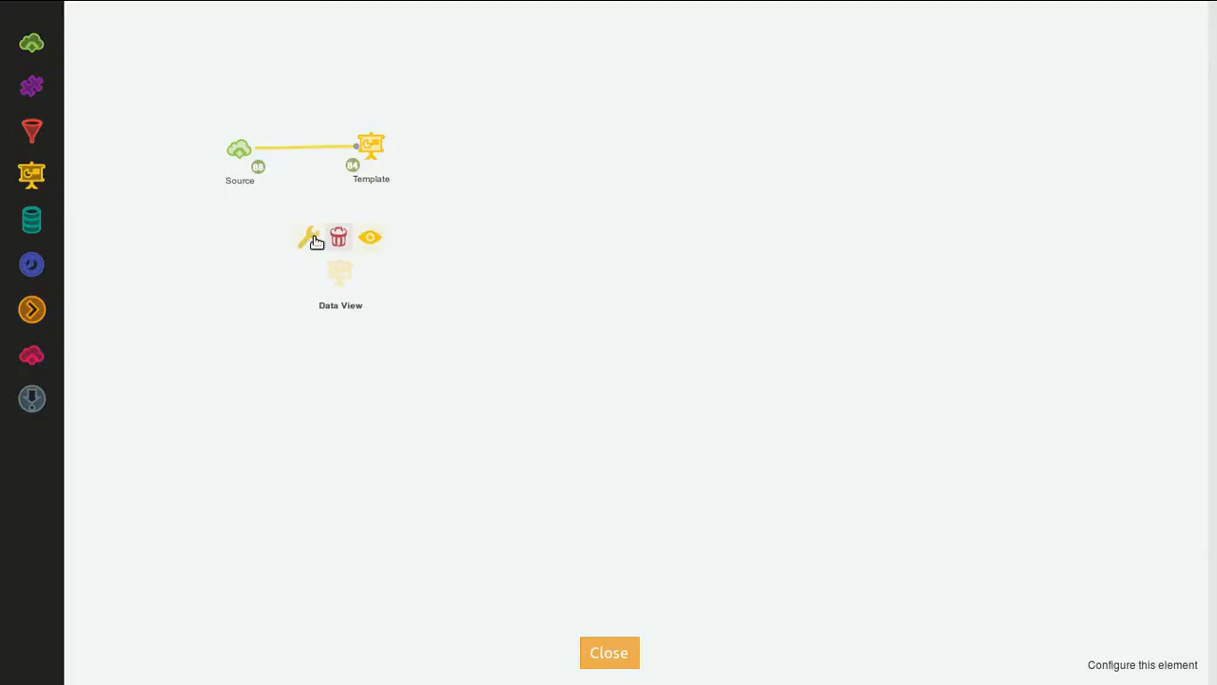
click(316, 239)
click(731, 285)
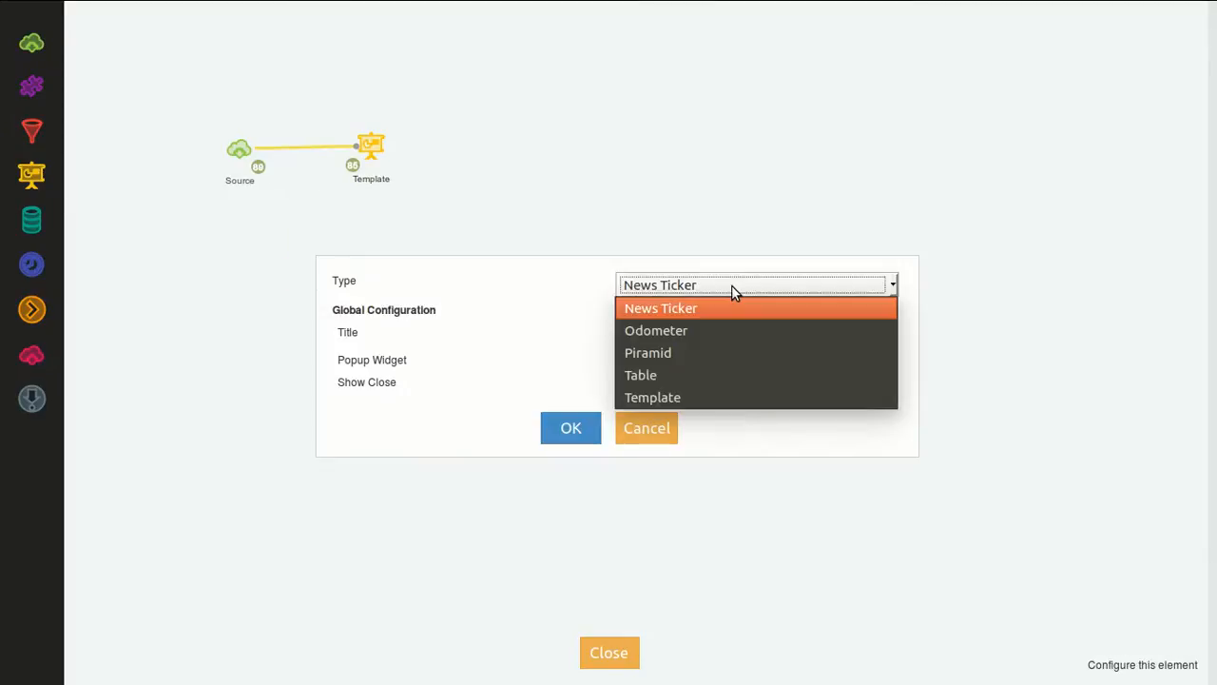
click(697, 397)
click(754, 361)
click(580, 428)
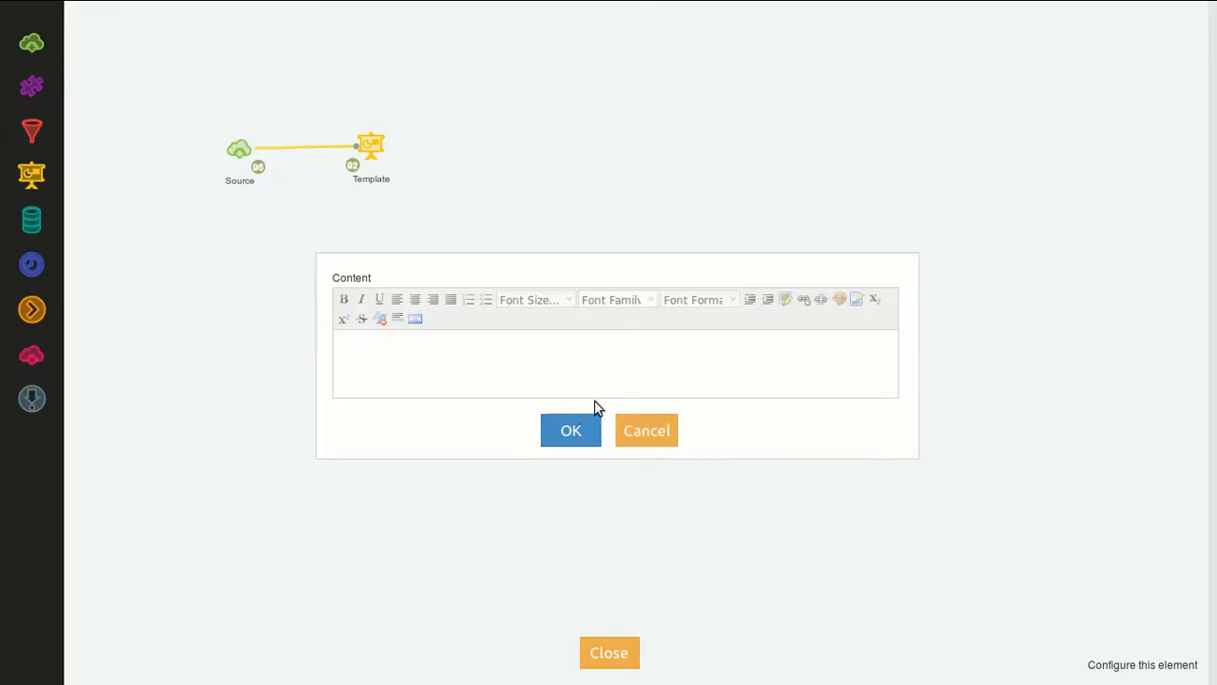
Fill the popup template's content with the first template's three formatted lines and accept it.
mouse_move(349, 131)
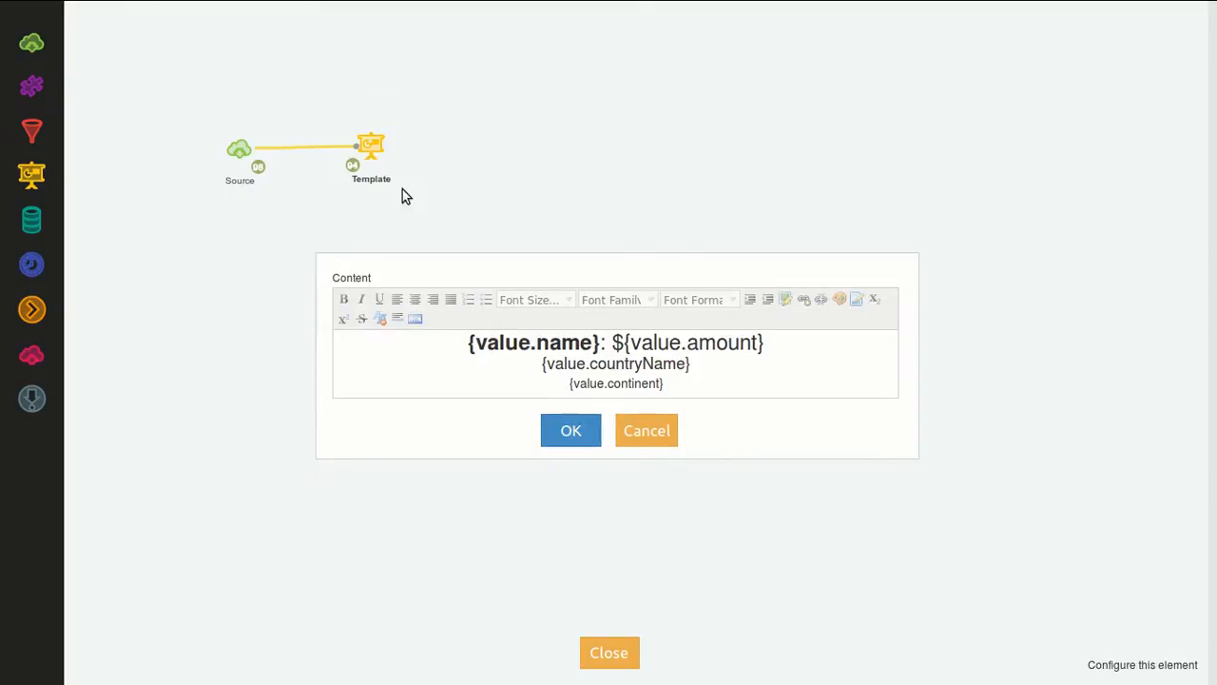
click(655, 365)
key(ctrl+a)
key(ctrl+x)
key(ctrl+v)
click(598, 435)
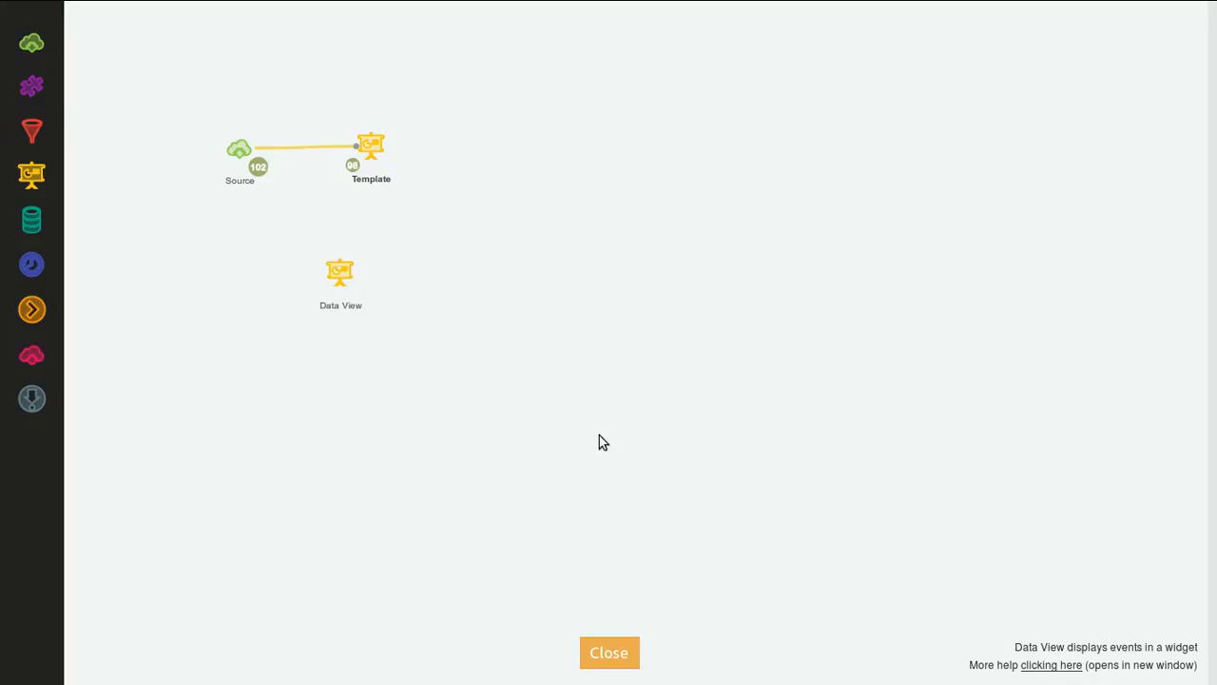
Move the popup Data View aside, and connect Source to a new Data View through an adapter named Add Label.
drag(340, 269, 402, 276)
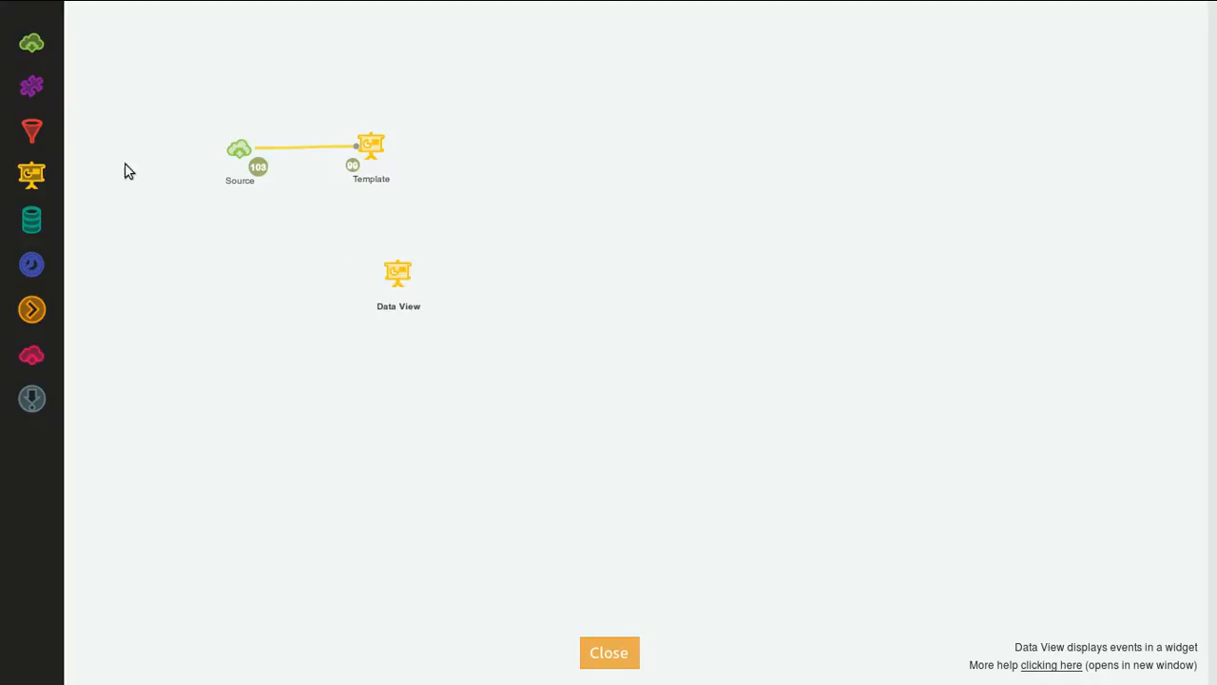
drag(34, 173, 300, 249)
drag(35, 91, 253, 235)
mouse_move(238, 149)
drag(217, 116, 299, 248)
mouse_move(231, 222)
Configure the Add Label adapter with the News Ticker's required block, setting val to value.name.
click(253, 240)
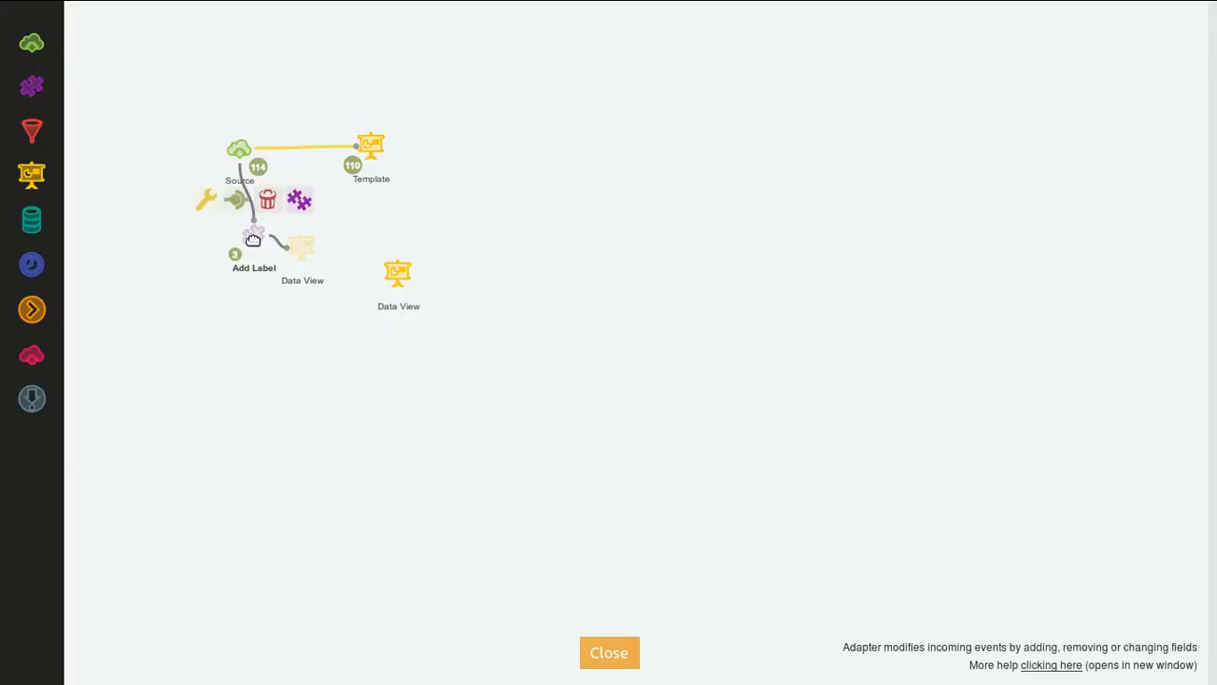
click(211, 206)
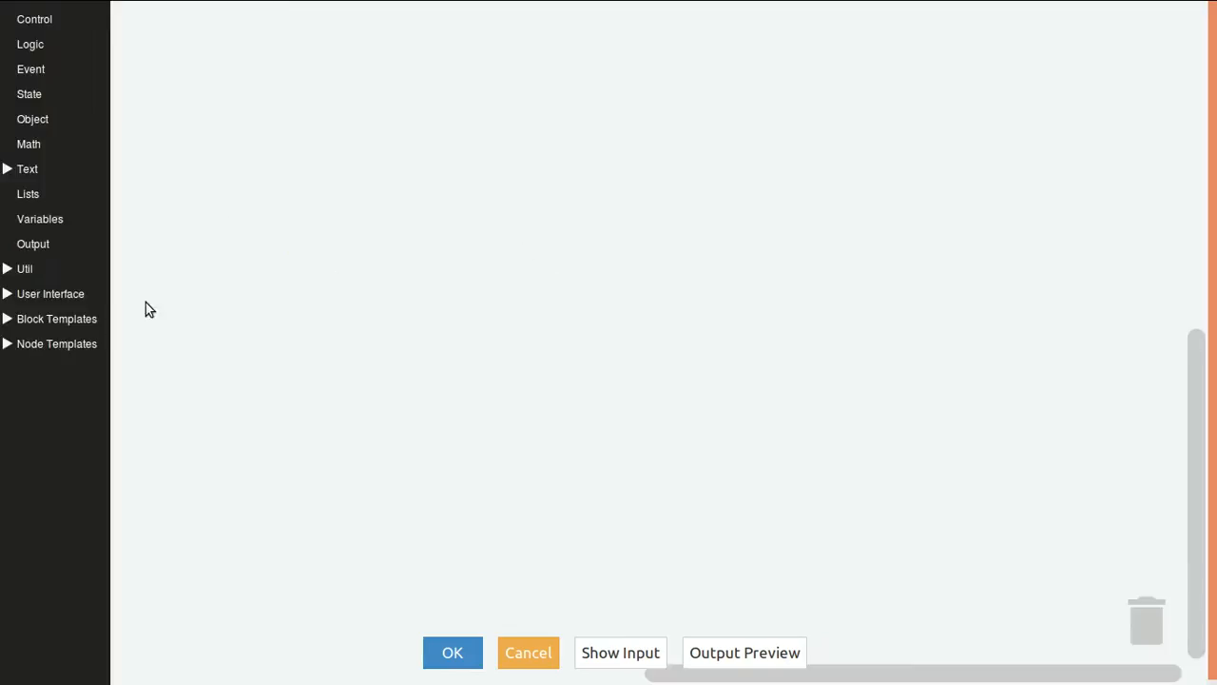
click(58, 343)
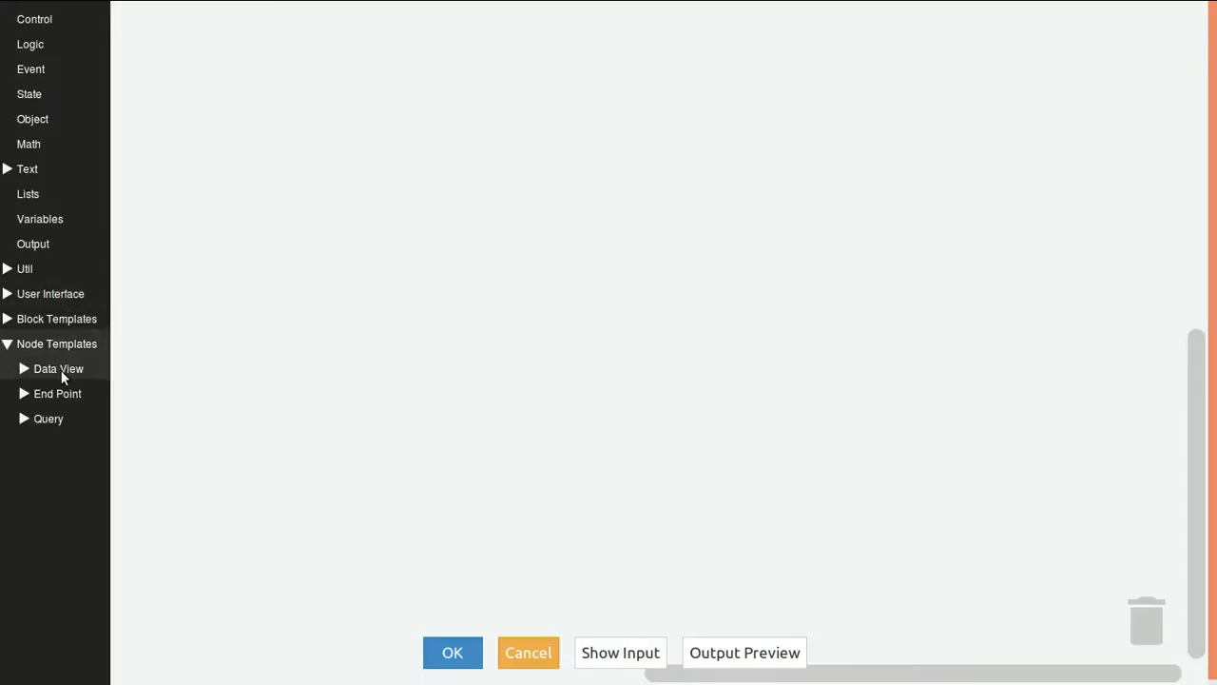
click(47, 419)
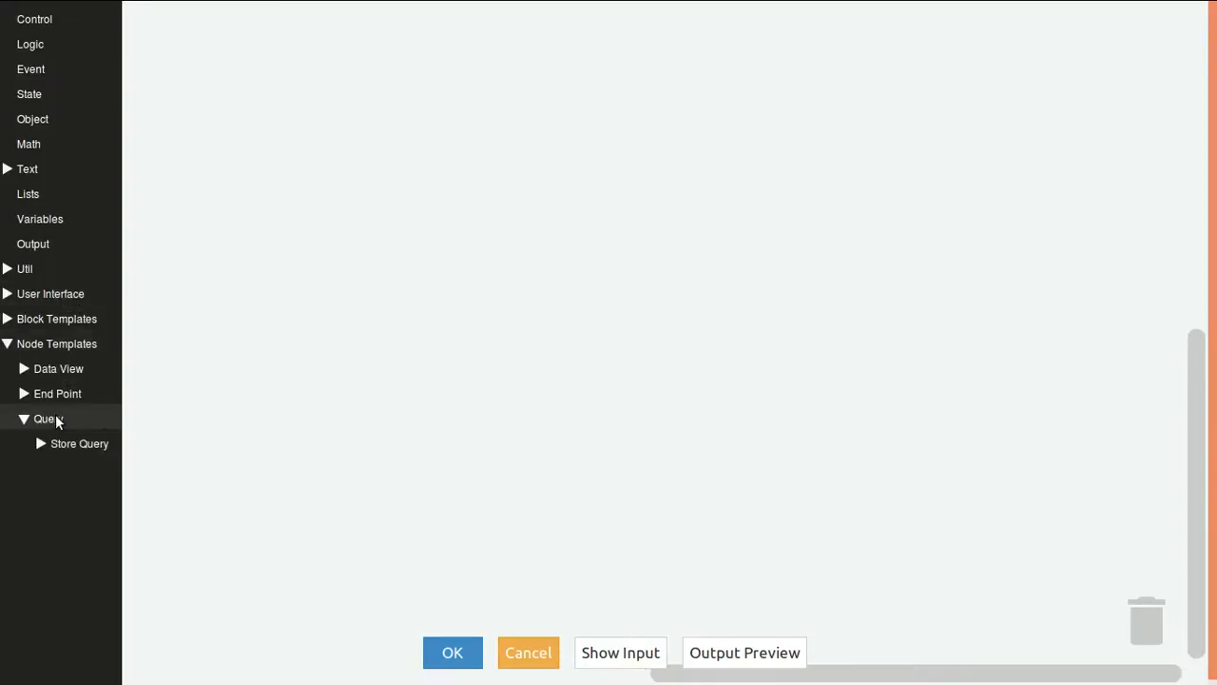
click(82, 444)
click(73, 369)
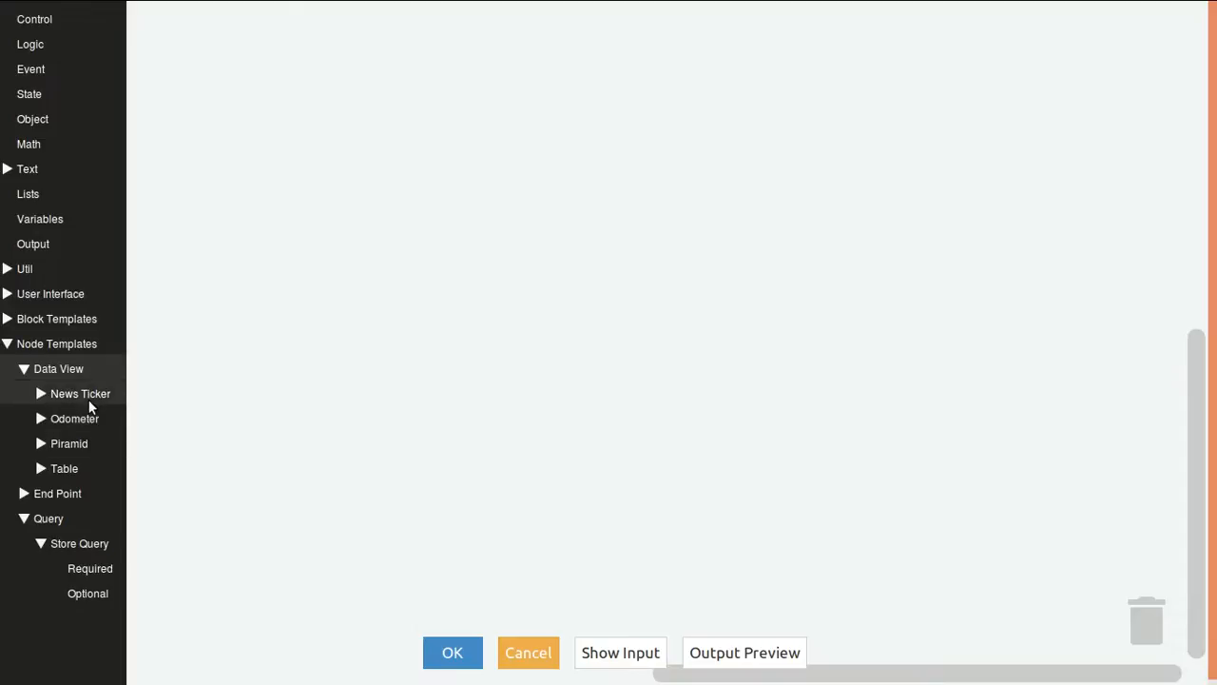
click(85, 397)
click(91, 419)
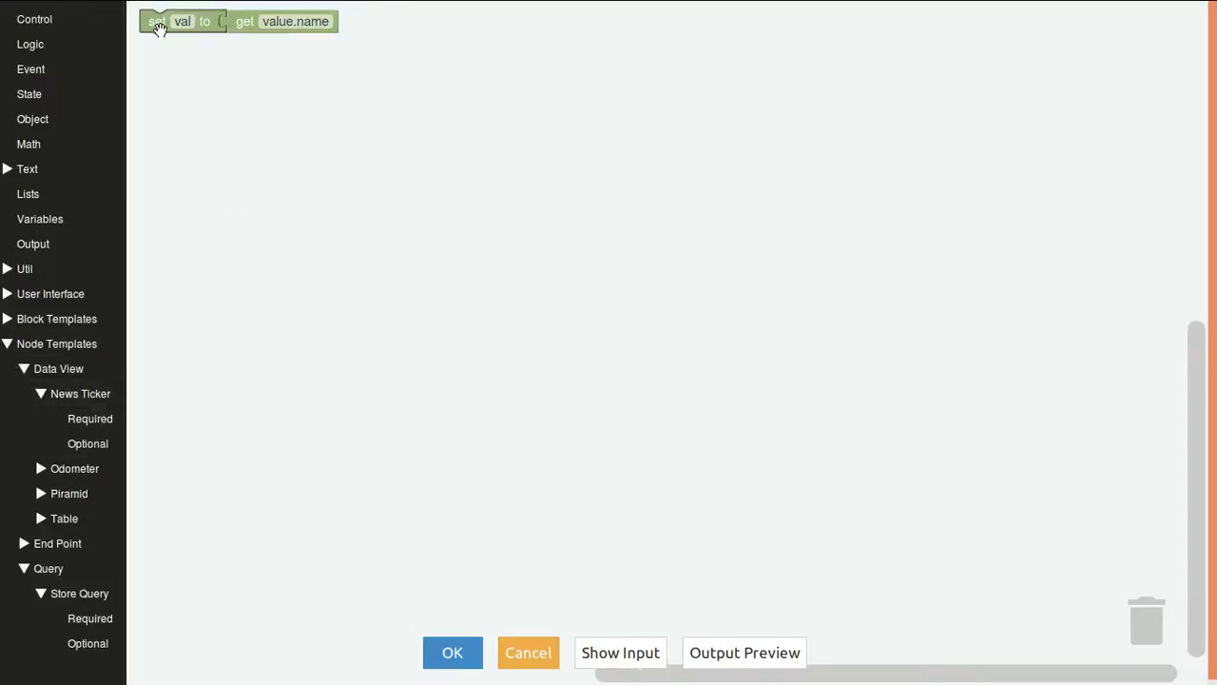
click(451, 652)
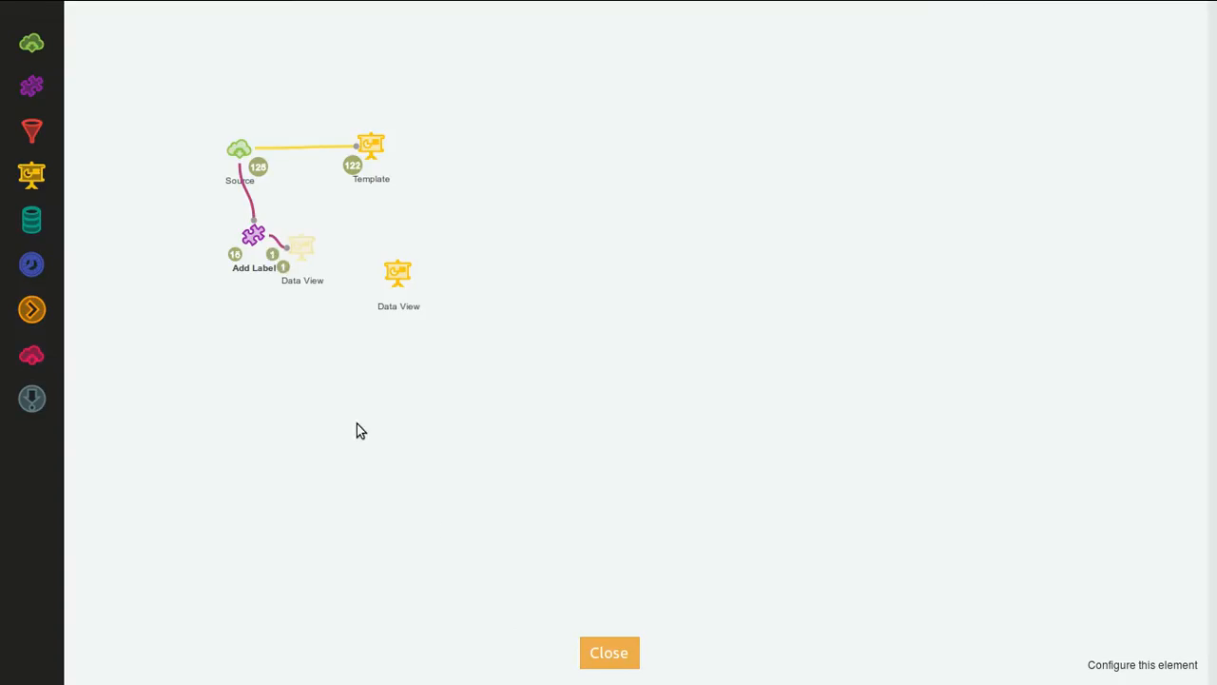
Rename the Data View after the adapter as News Ticker, configure it with the News Ticker type, and space it out from the adapter.
click(296, 280)
text(News Ticker)
key(Return)
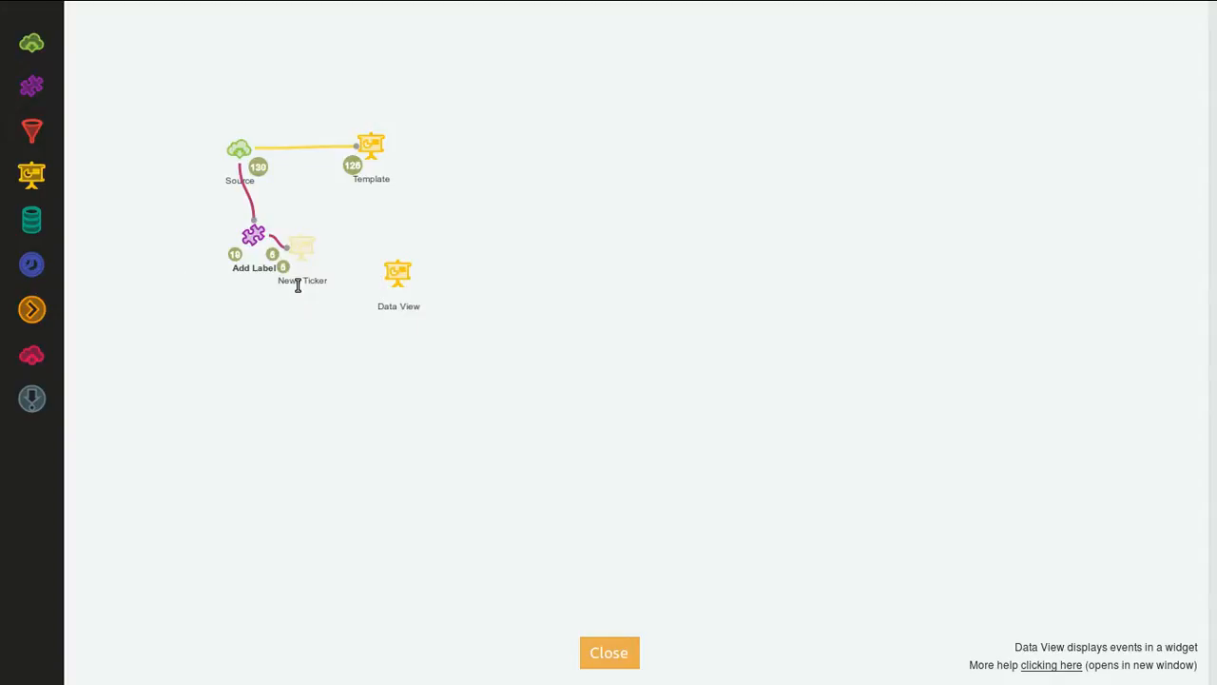
click(300, 248)
click(271, 219)
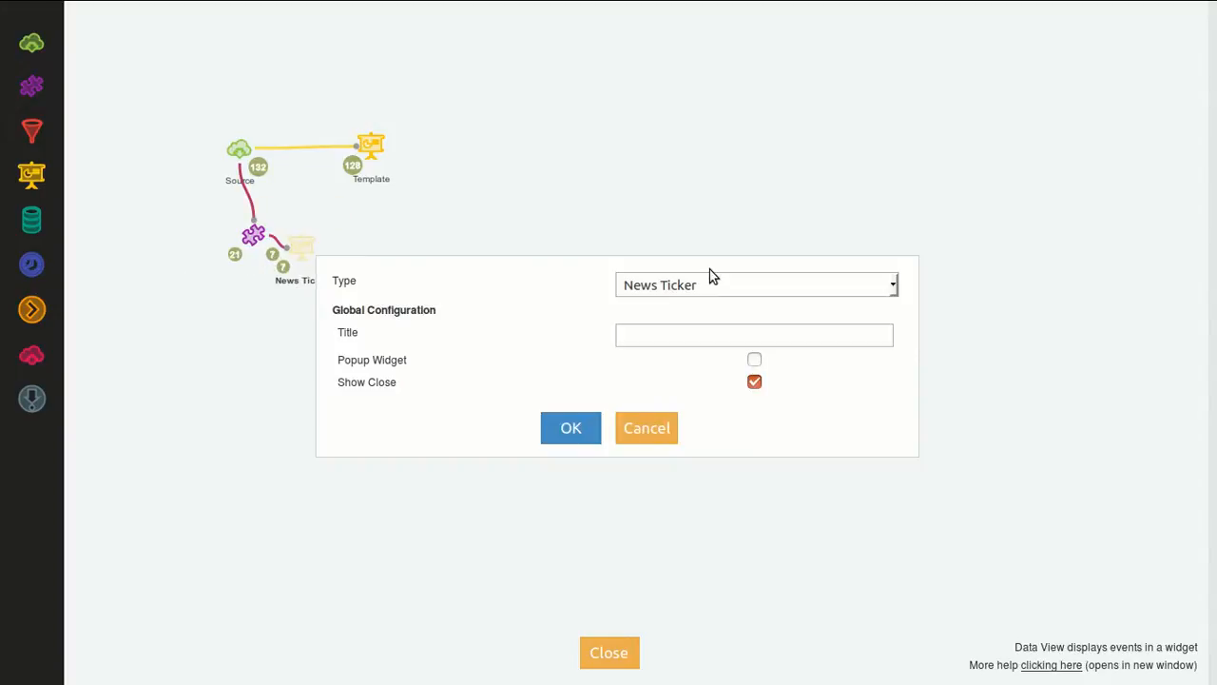
scroll(562, 448, down, 2)
click(554, 411)
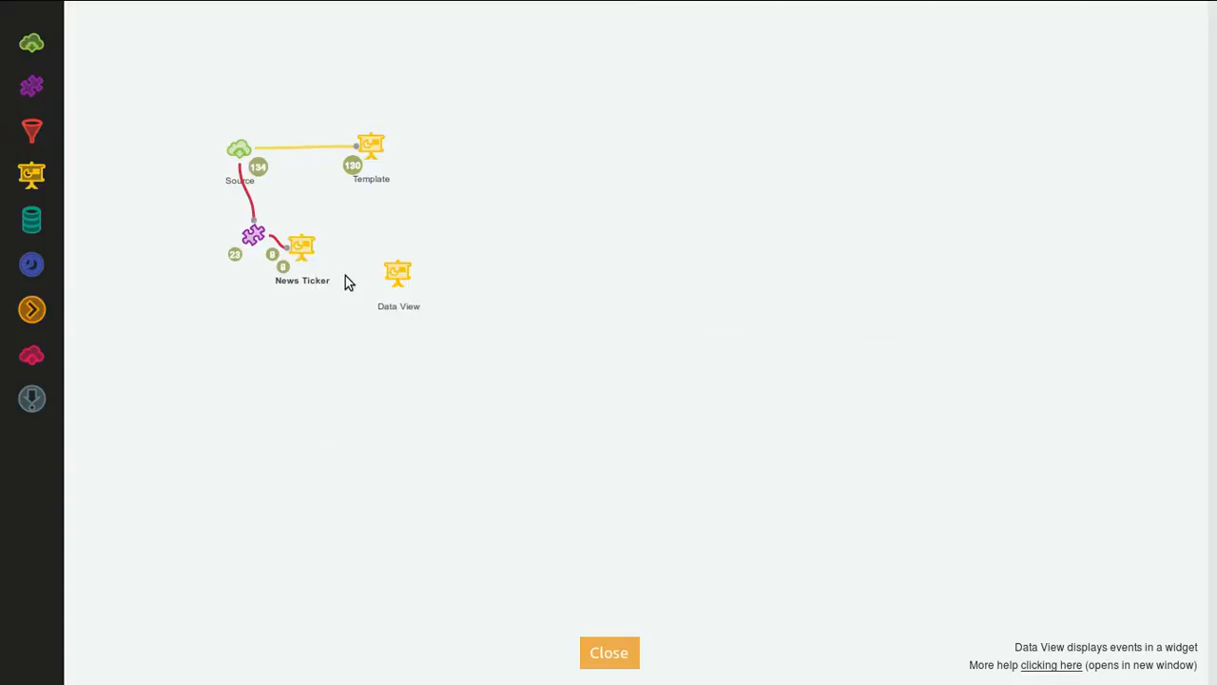
drag(304, 245, 340, 235)
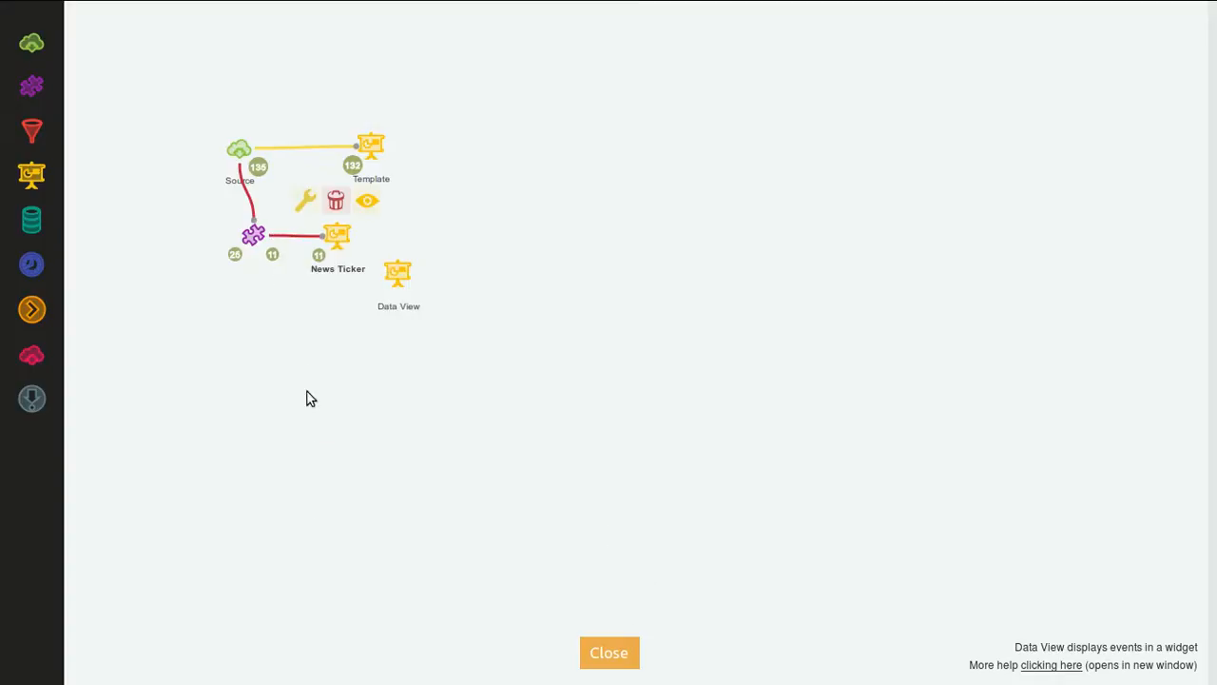
Add a new source node below the flow, set its type to Selection Event, and rename it as Selection.
drag(33, 43, 287, 392)
click(241, 353)
click(642, 333)
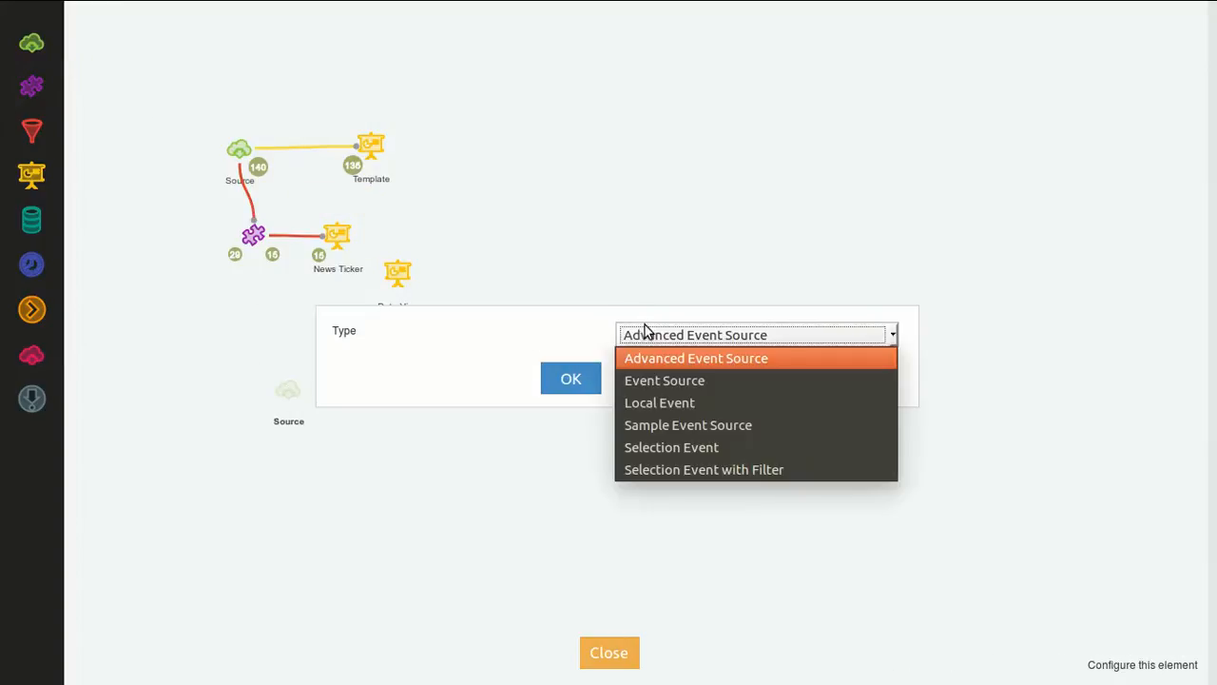
click(718, 446)
click(584, 382)
double_click(283, 422)
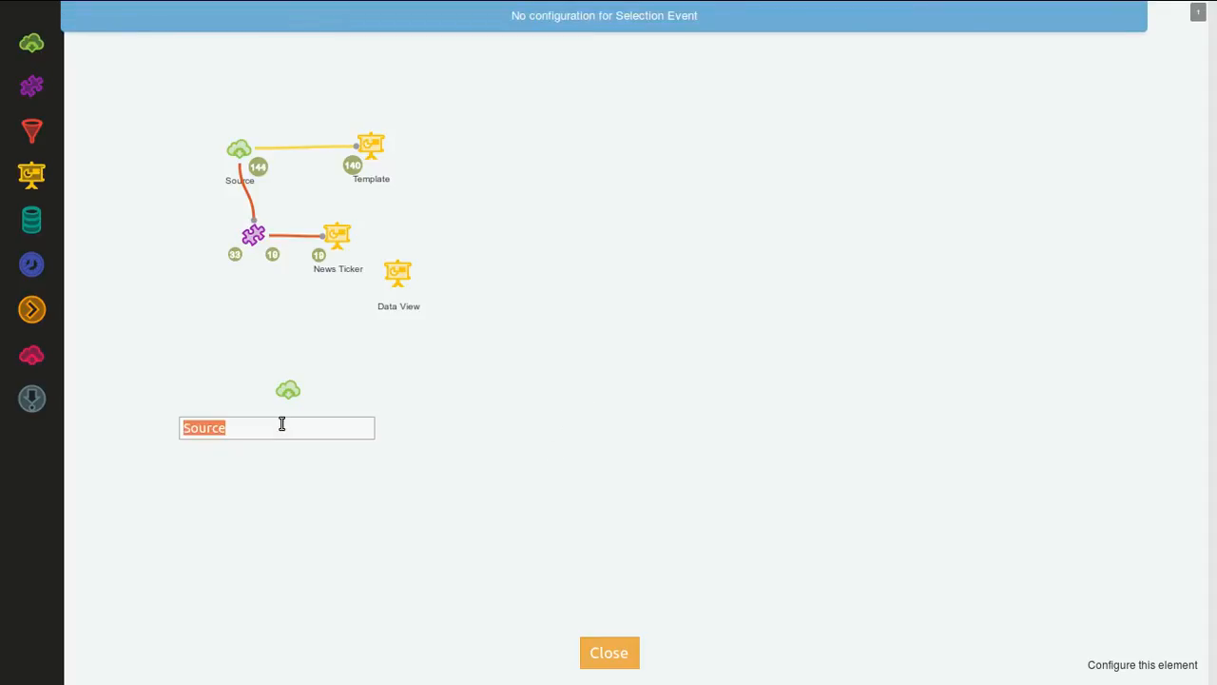
text(Selection)
key(Return)
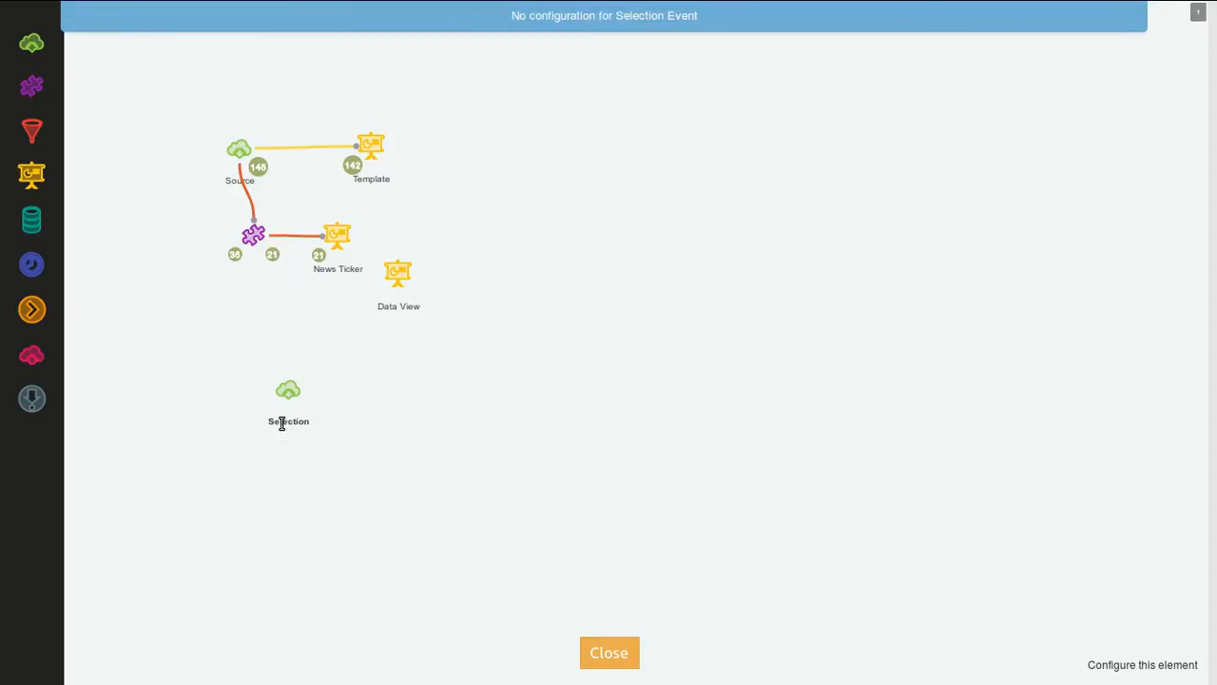
Return to the dashboard and move the template widget below the news ticker so they no longer overlap.
click(629, 663)
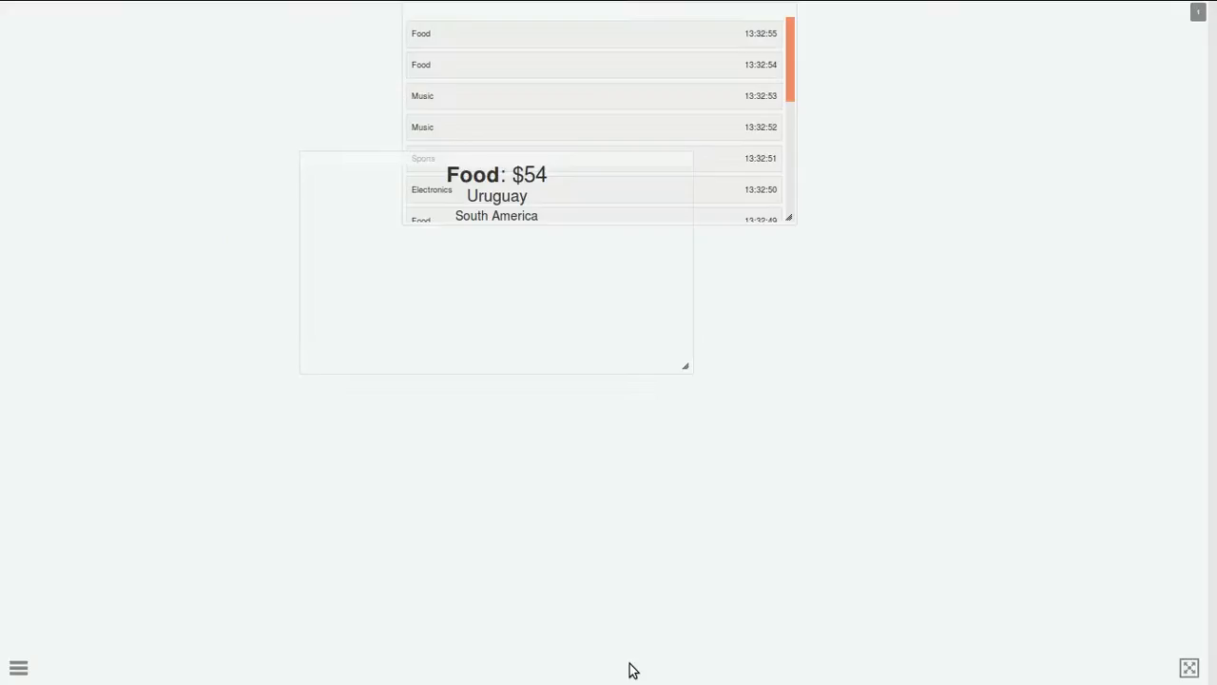
drag(569, 166, 481, 336)
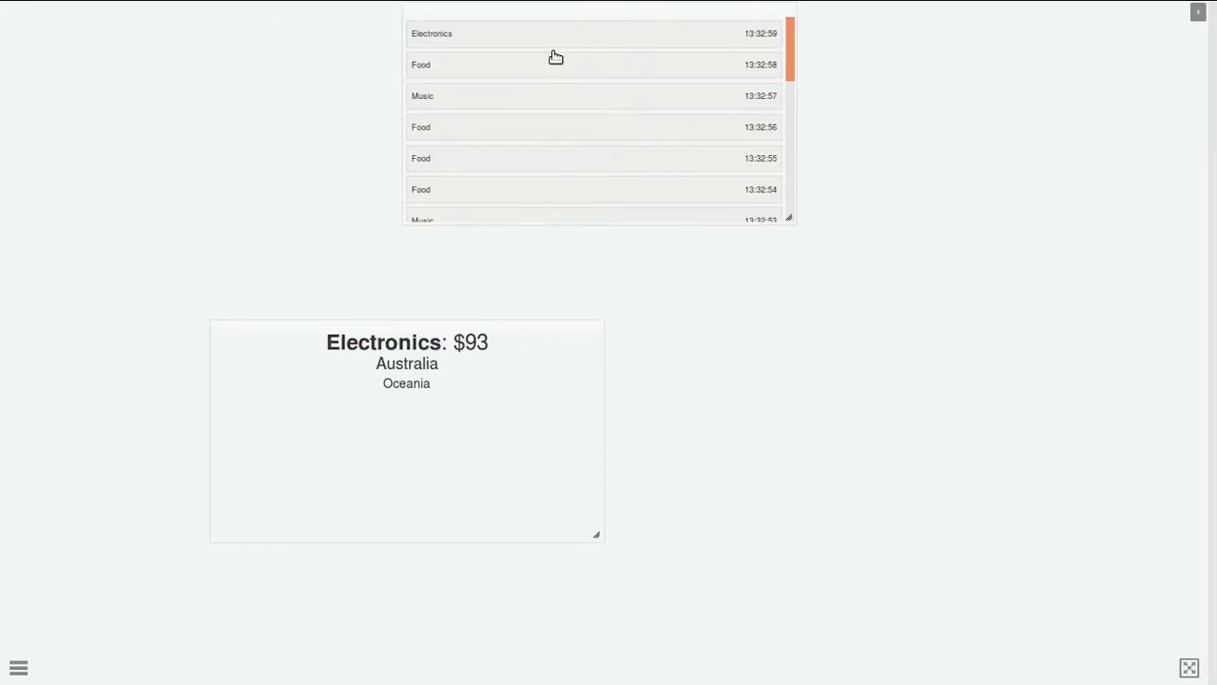
Reopen the dashboard design and examine the fields of the Selection node's output event.
click(18, 666)
click(63, 82)
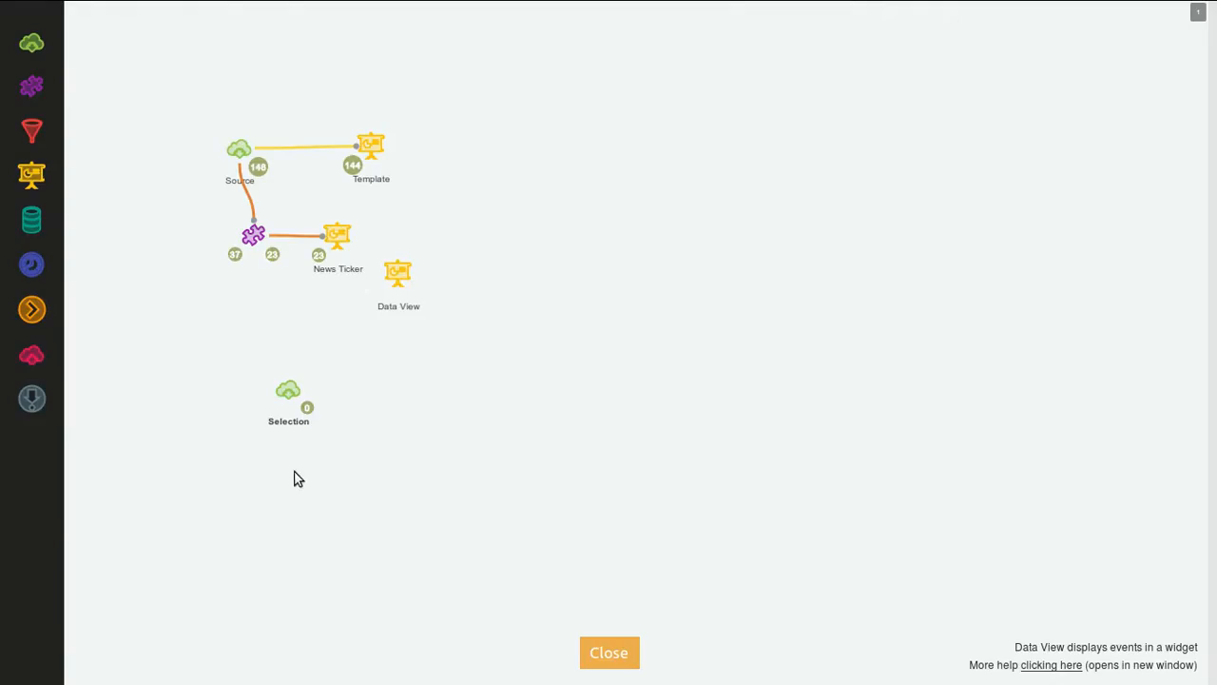
click(311, 414)
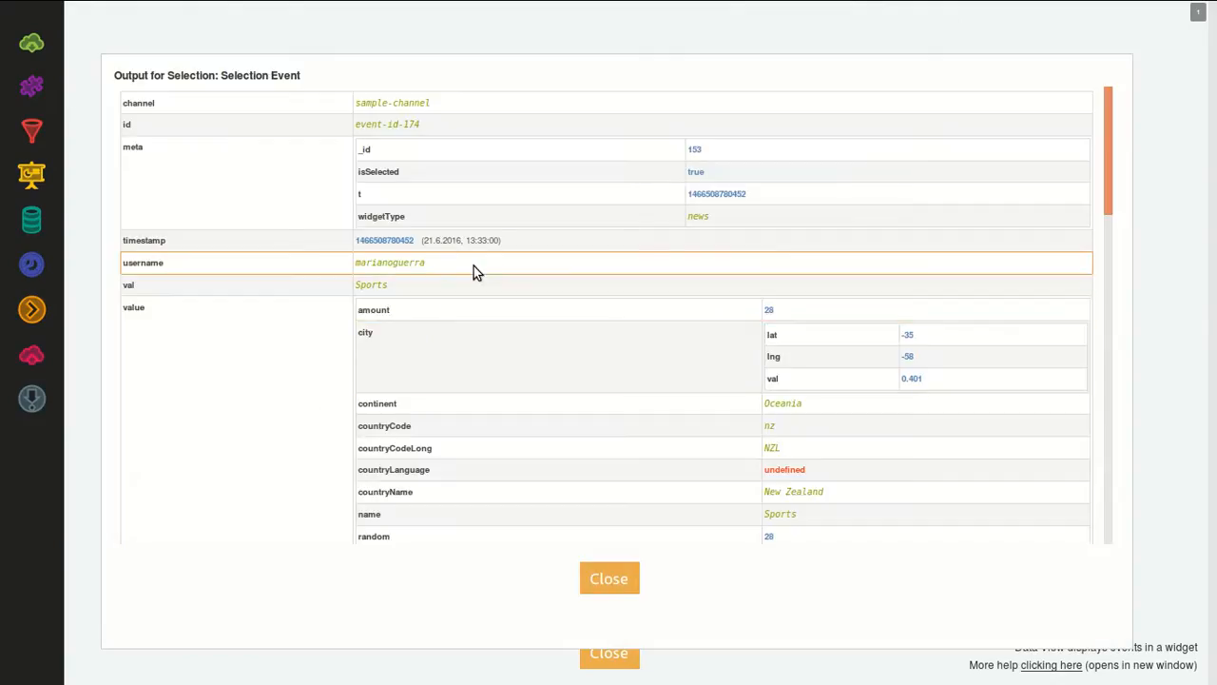
scroll(473, 265, down, 3)
scroll(474, 265, up, 3)
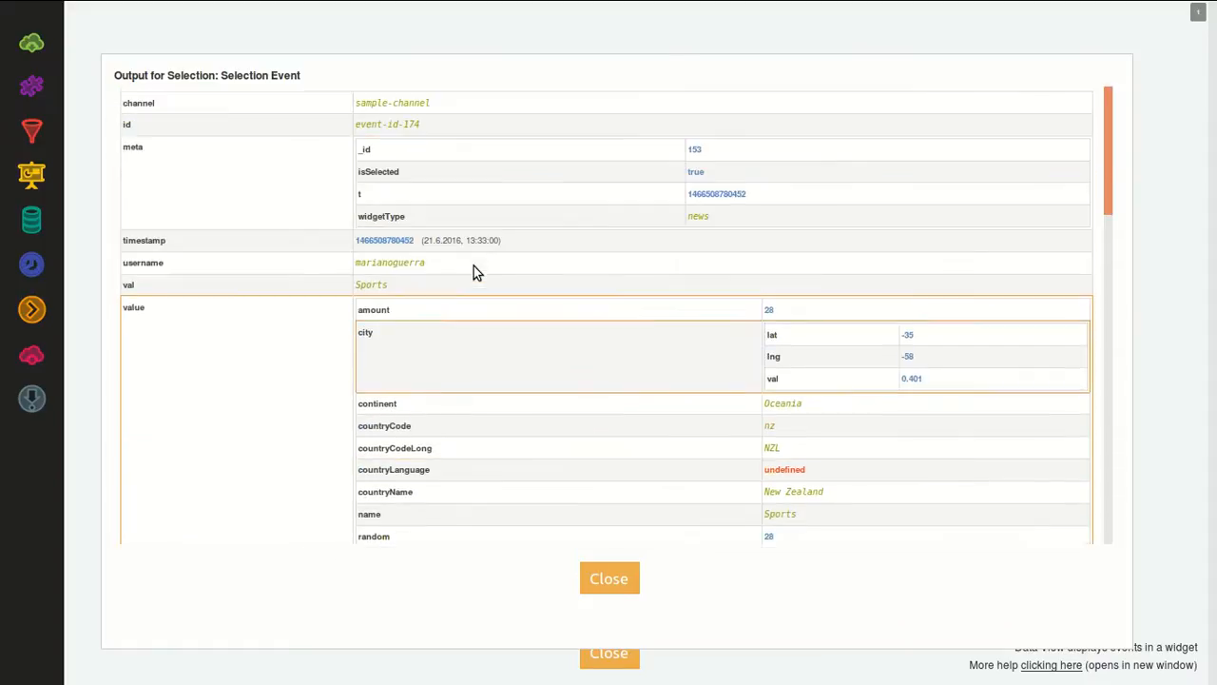
Move the unconnected Data View beside the Selection node, add an adapter between them, and connect Selection through the adapter to the Data View.
click(609, 580)
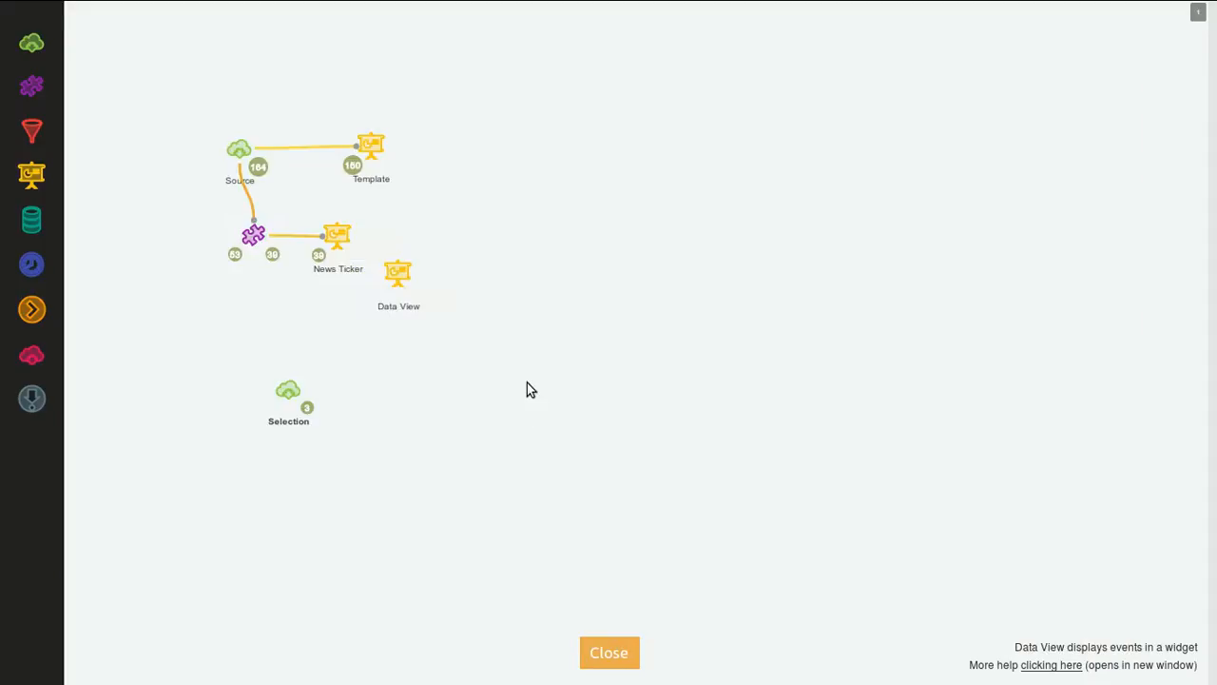
drag(398, 271, 467, 396)
drag(31, 87, 373, 394)
mouse_move(294, 385)
drag(272, 353, 460, 392)
Configure the adapter after Selection with the Show New Popup Widget block template, which sets show to true.
mouse_move(375, 396)
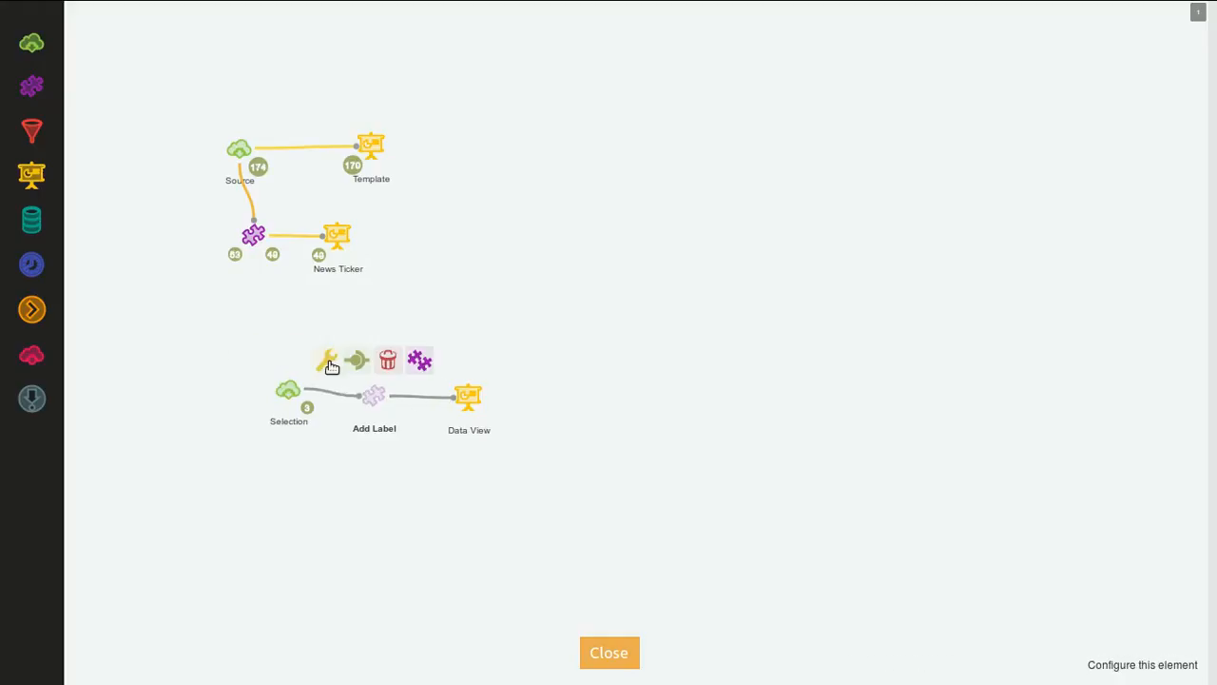
click(327, 359)
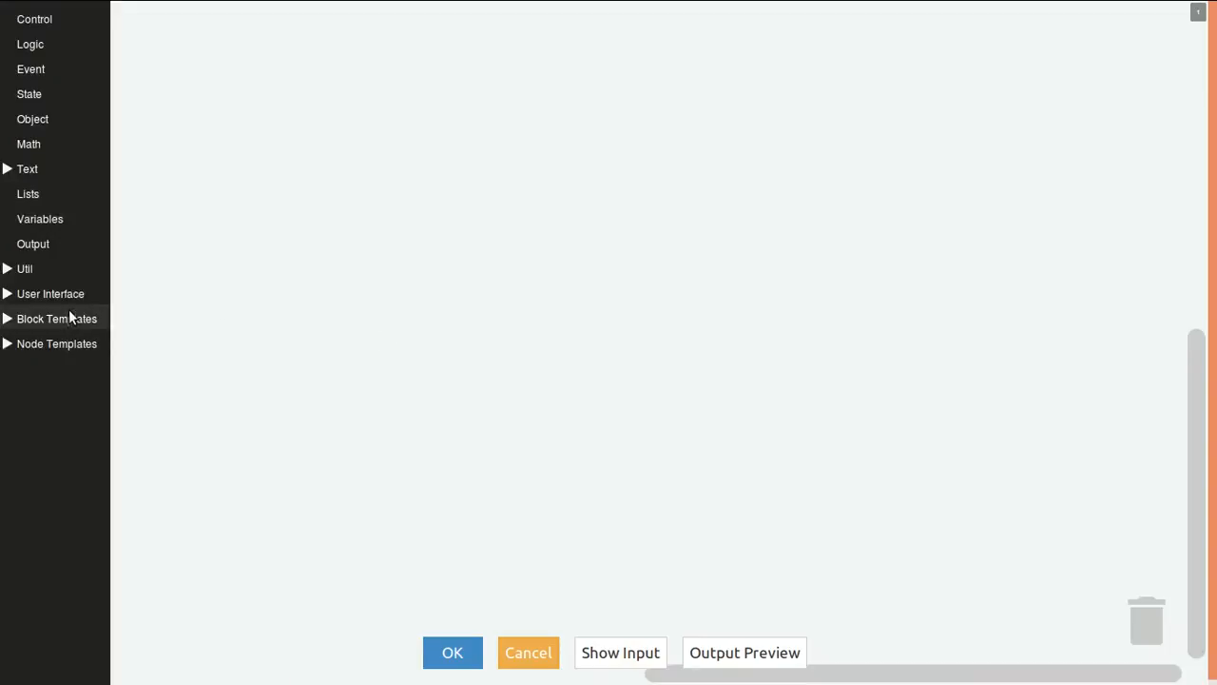
click(46, 319)
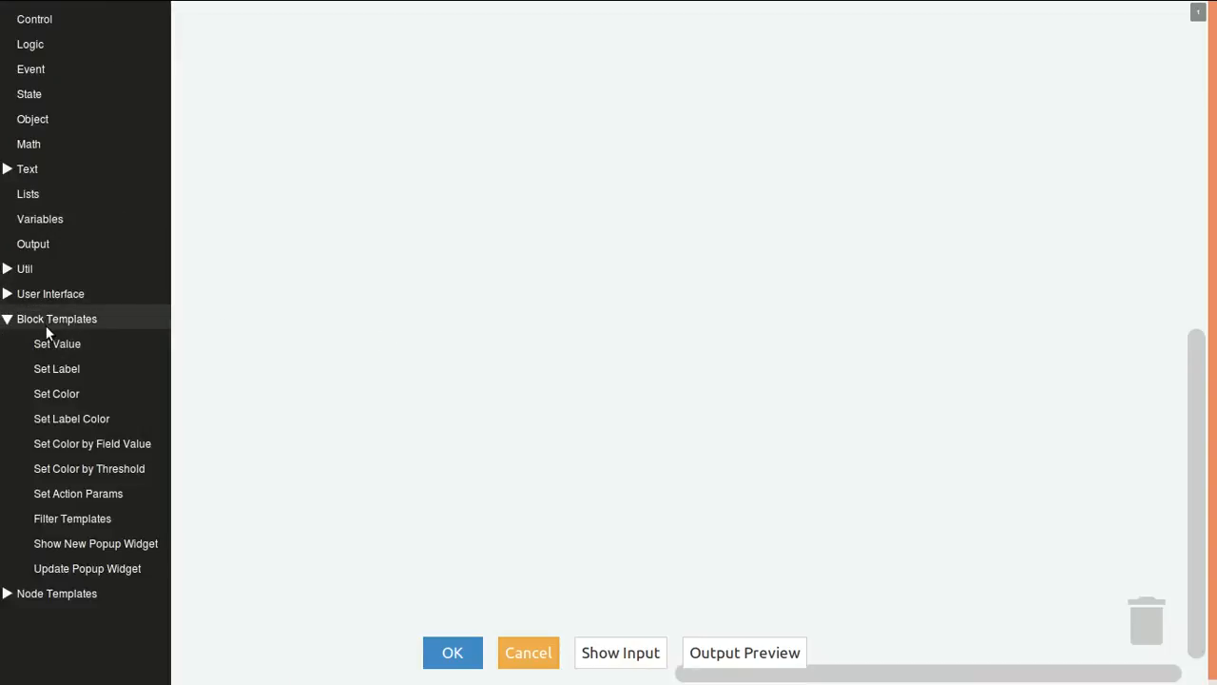
click(102, 548)
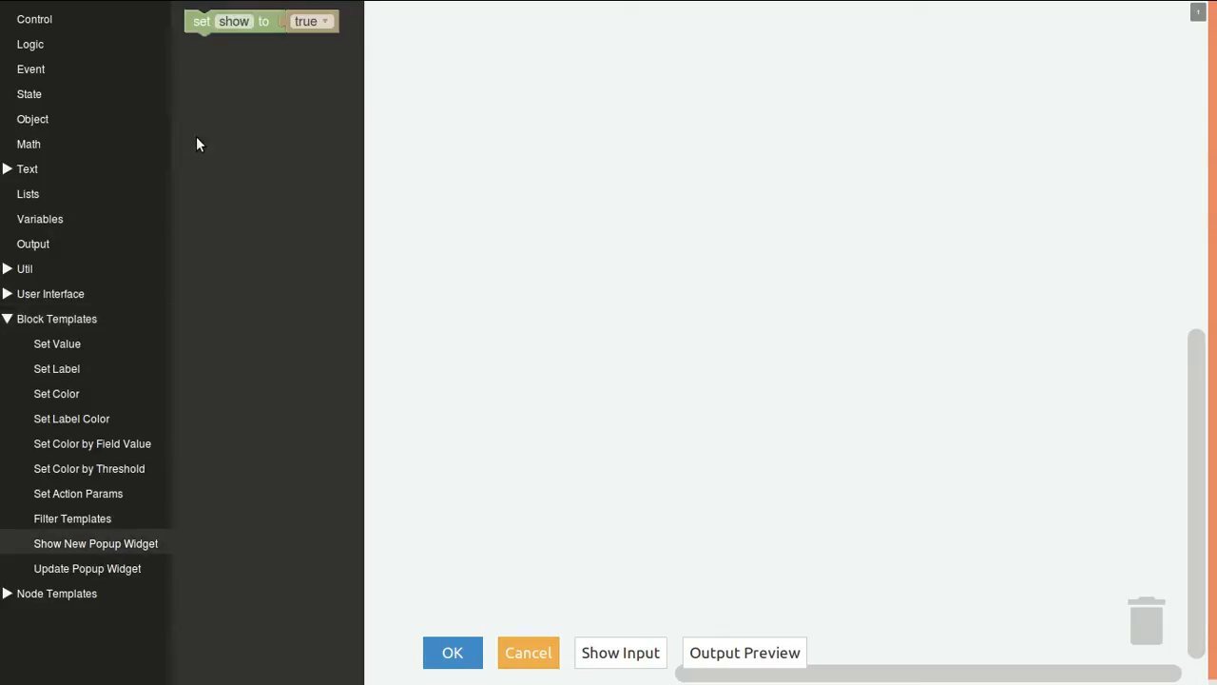
drag(205, 27, 291, 120)
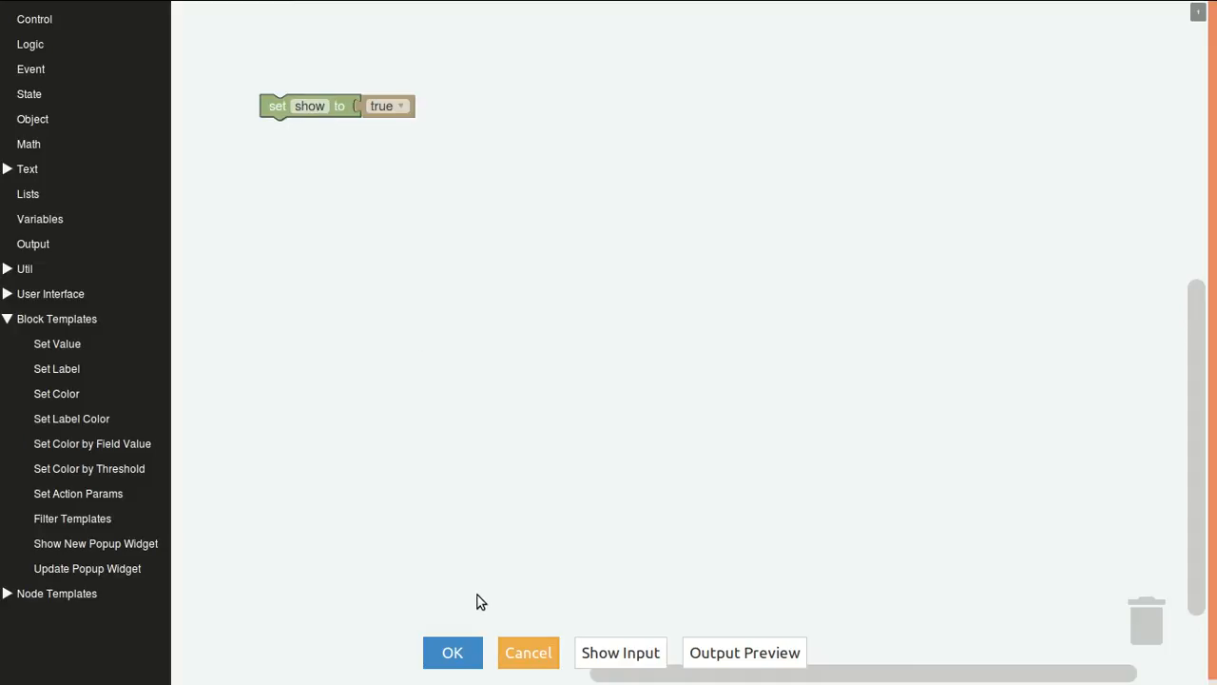
click(456, 652)
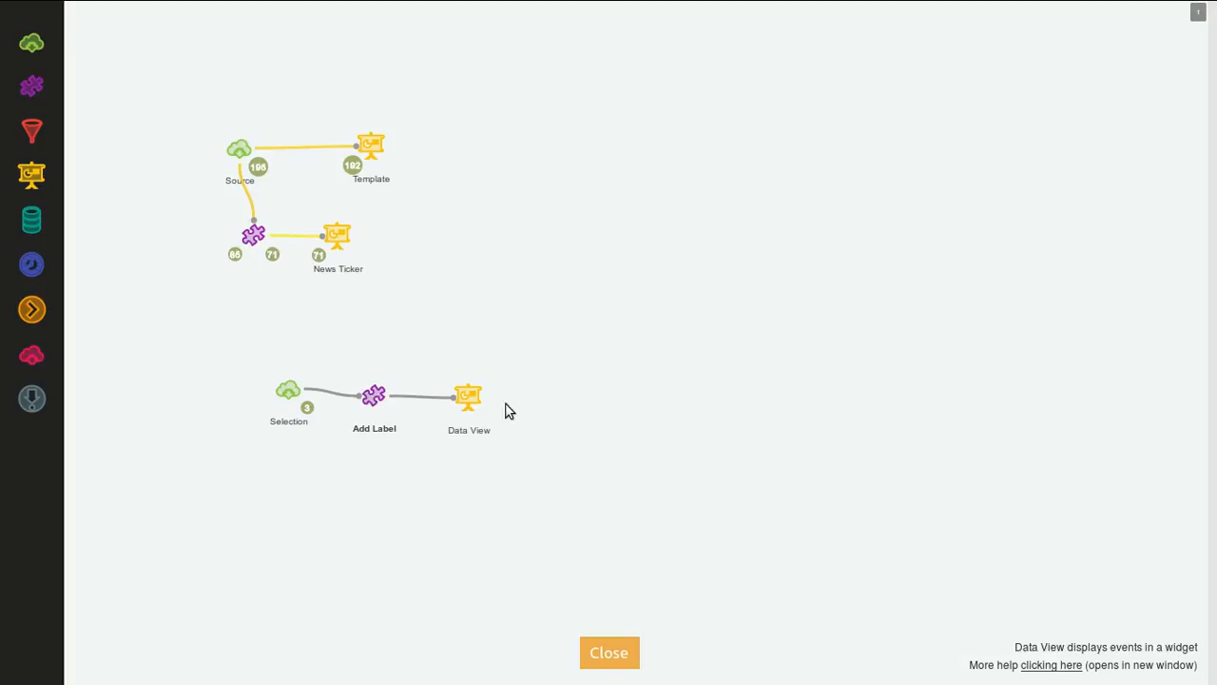
Rename the Data View after the Selection adapter as Popup Template and return to the dashboard.
double_click(477, 430)
text(Popup Temp)
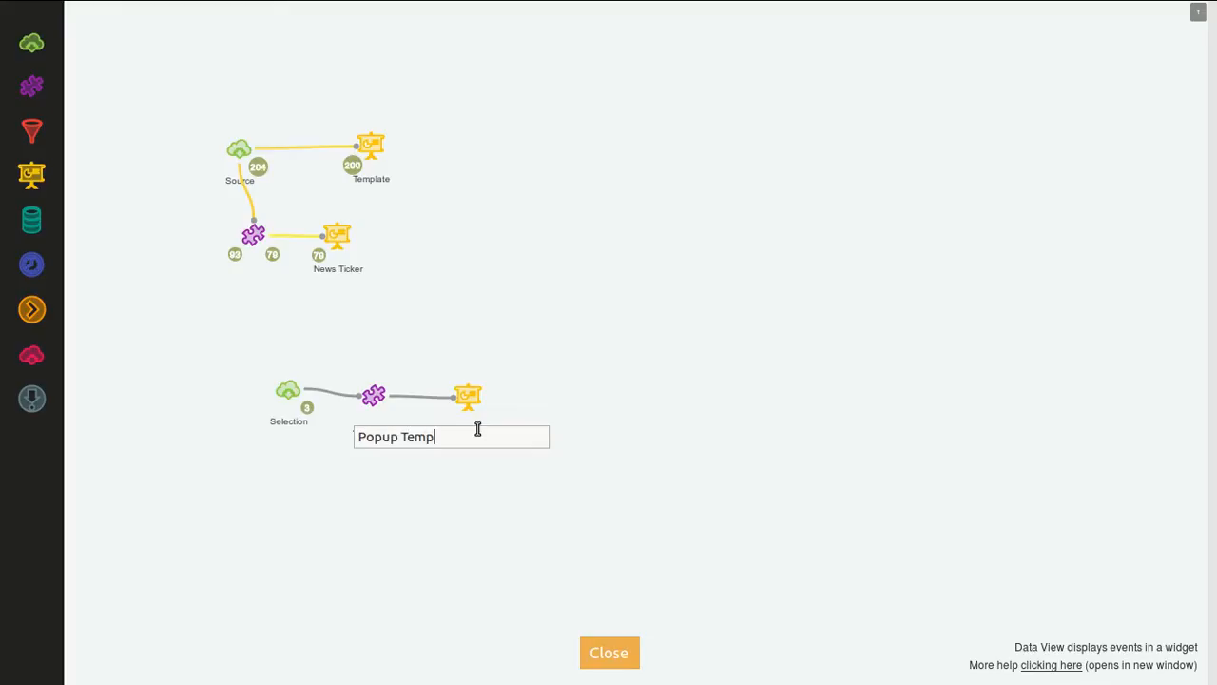
key(Return)
click(609, 652)
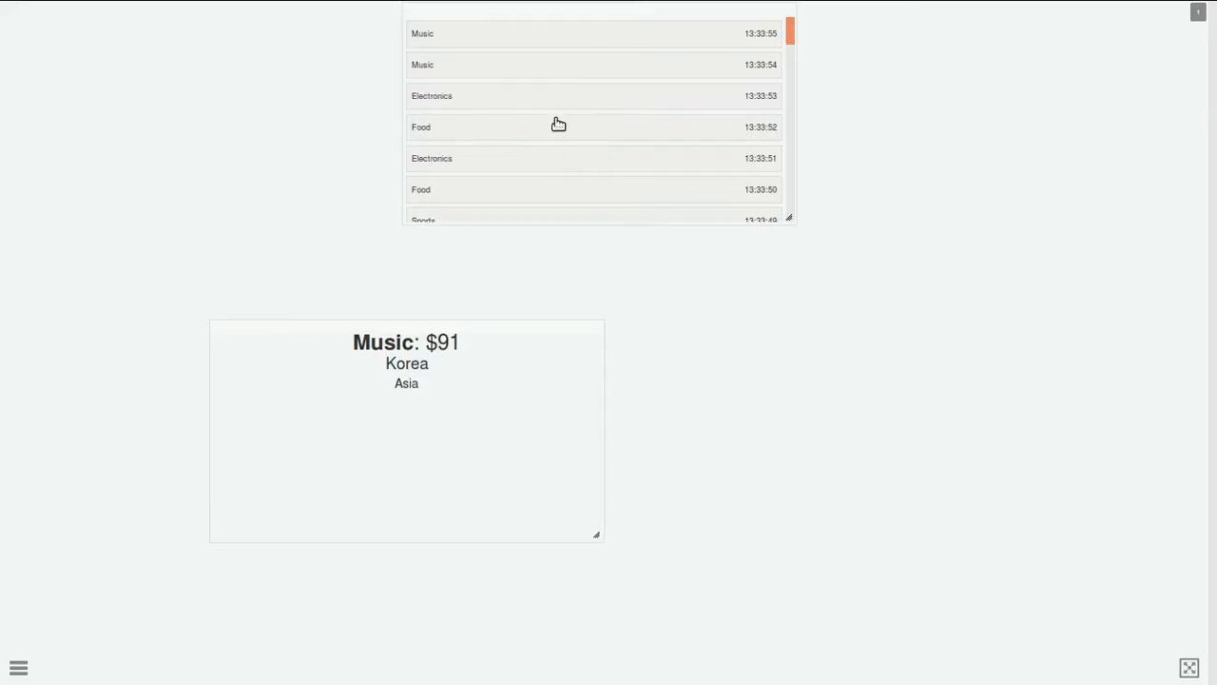
Test the popup by selecting several news ticker items, examining the details shown for each one and closing the popup each time.
click(548, 105)
drag(519, 190, 682, 229)
click(682, 228)
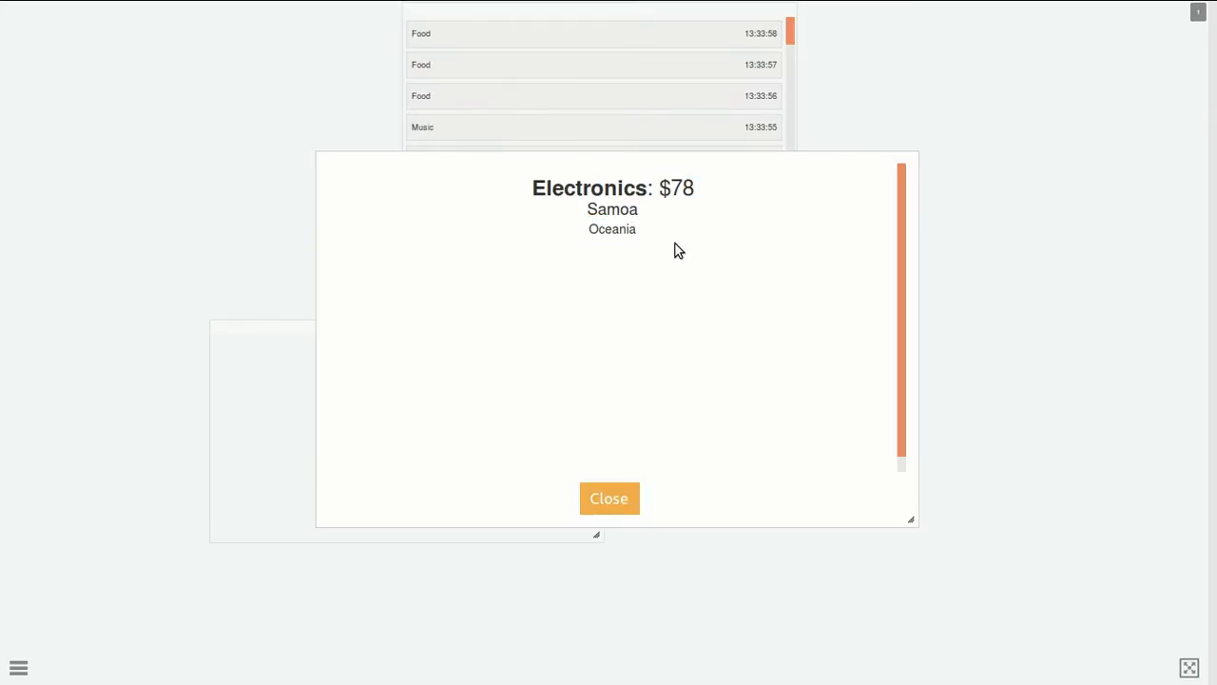
click(620, 502)
click(567, 42)
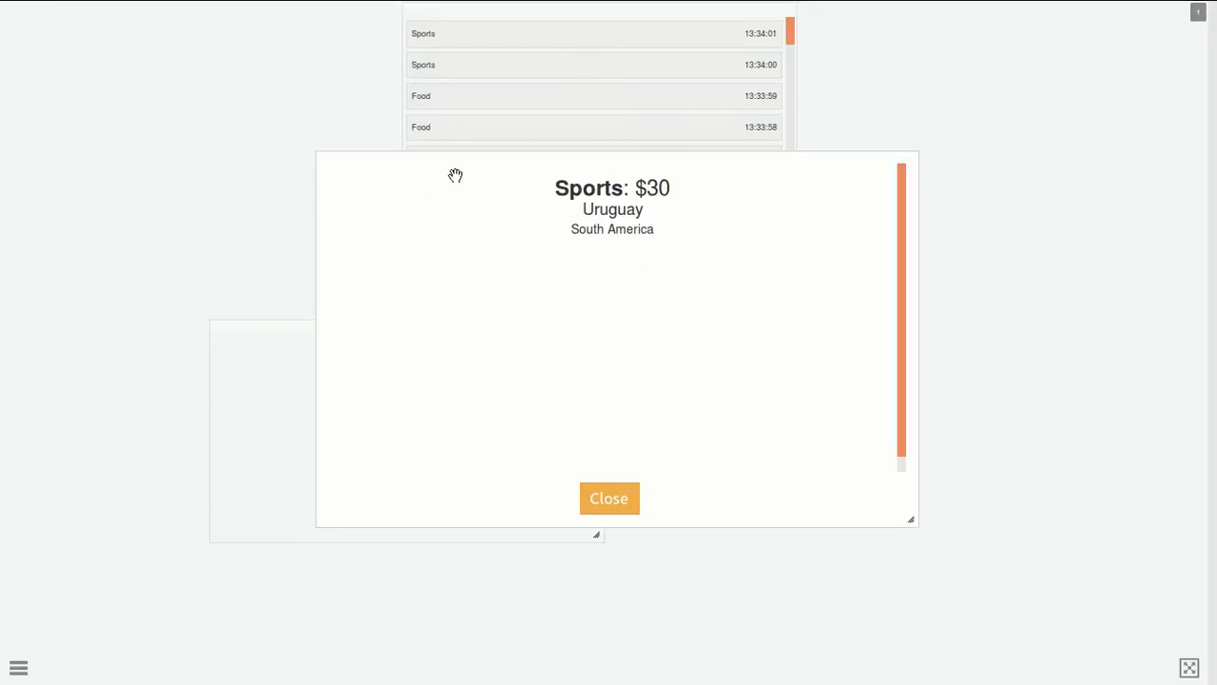
drag(556, 194, 679, 255)
click(680, 257)
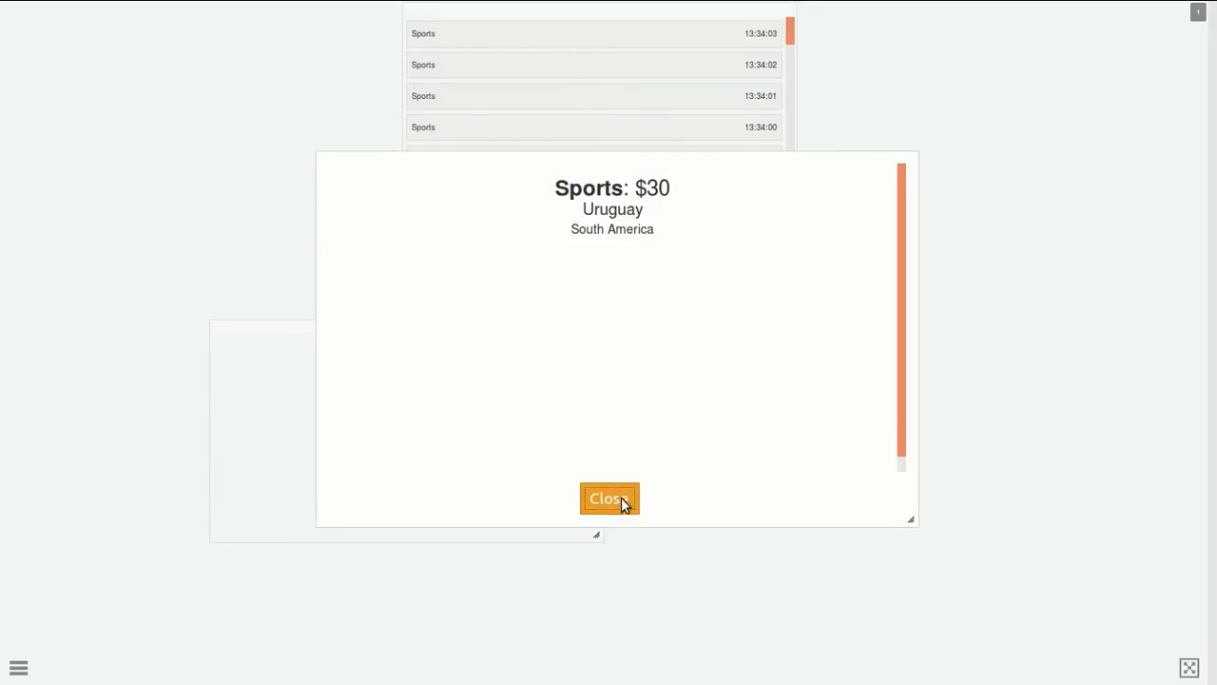
click(621, 504)
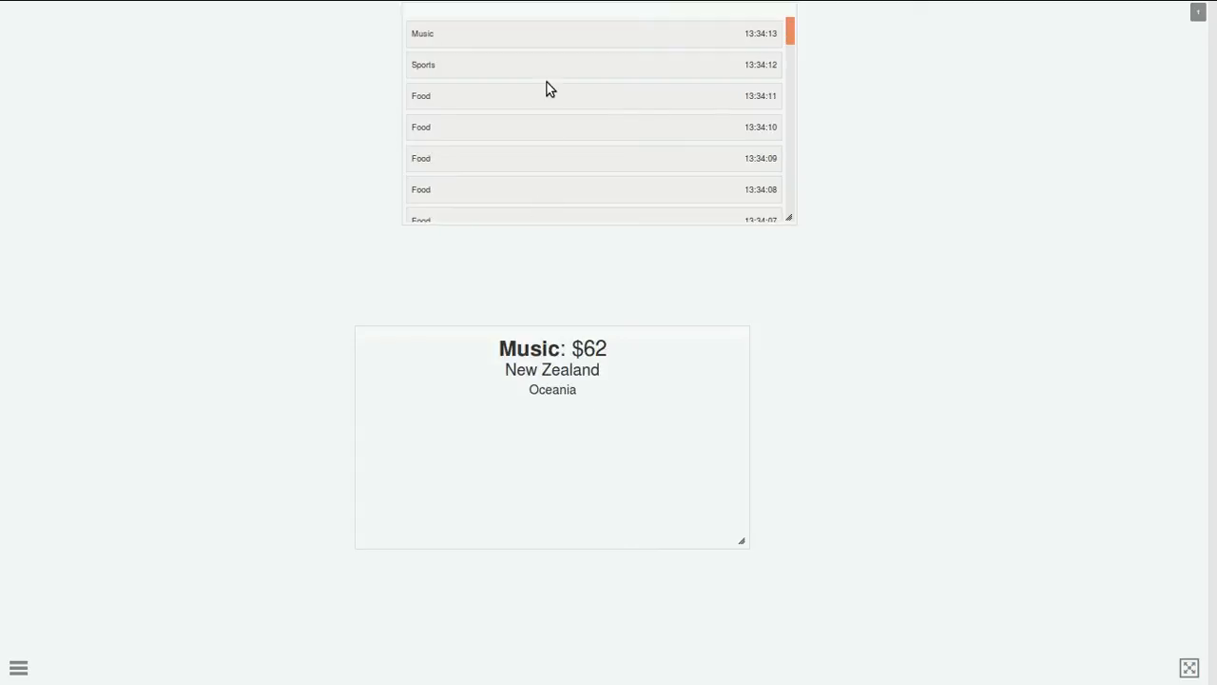
click(565, 46)
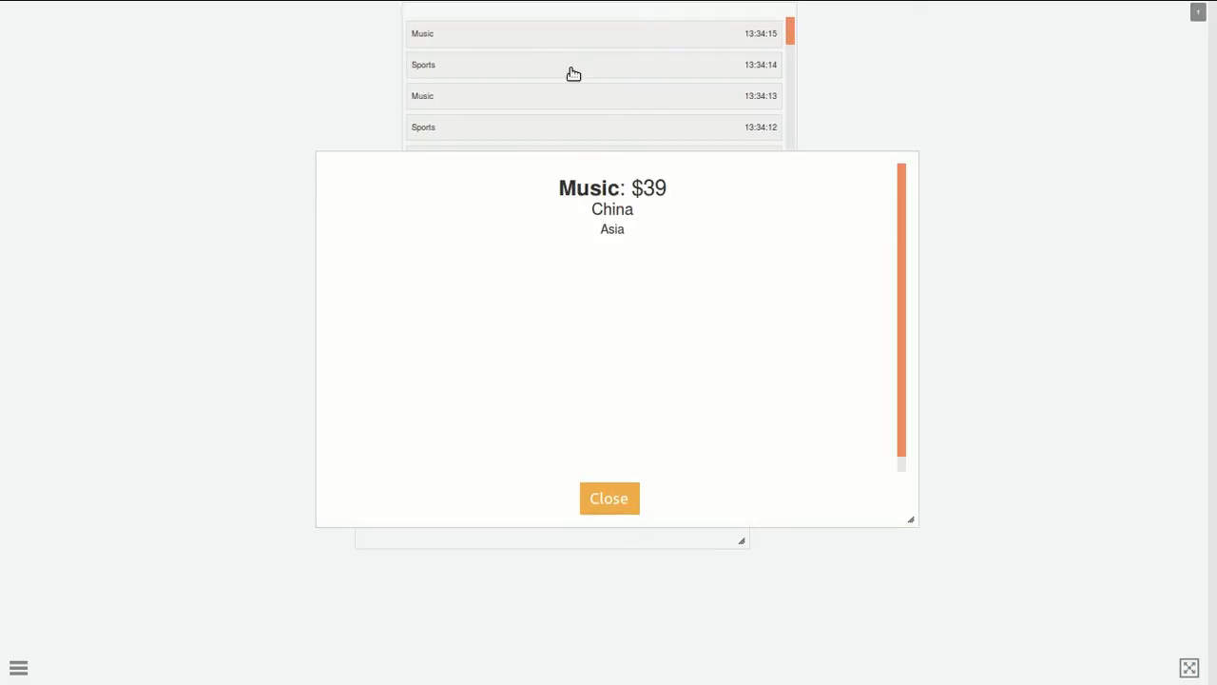
click(613, 507)
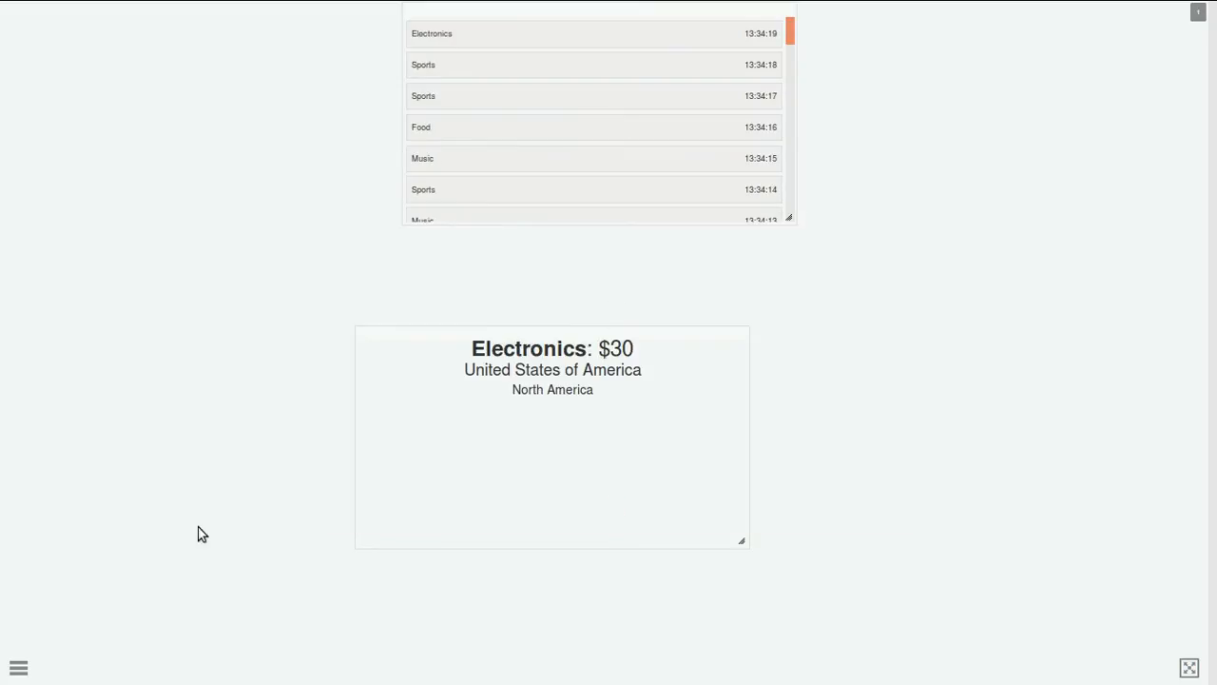
Reopen the dashboard design, examine the Popup Template's content and HTML source without changing it, and return to the dashboard.
click(21, 668)
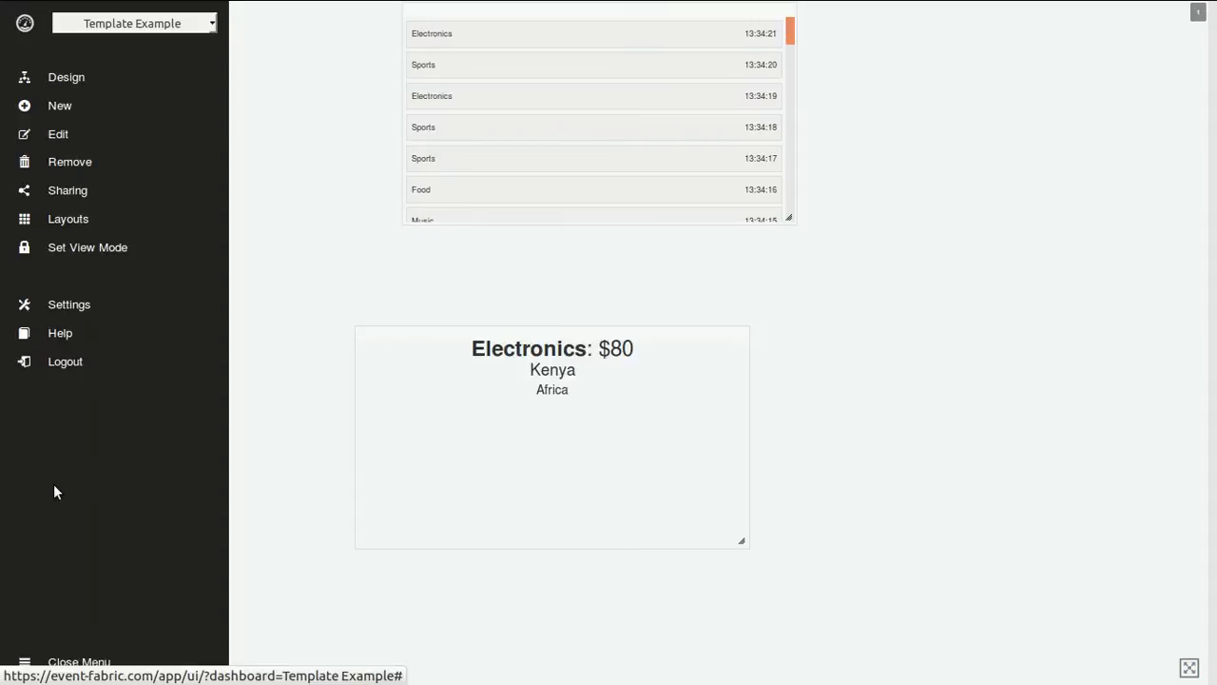
click(76, 79)
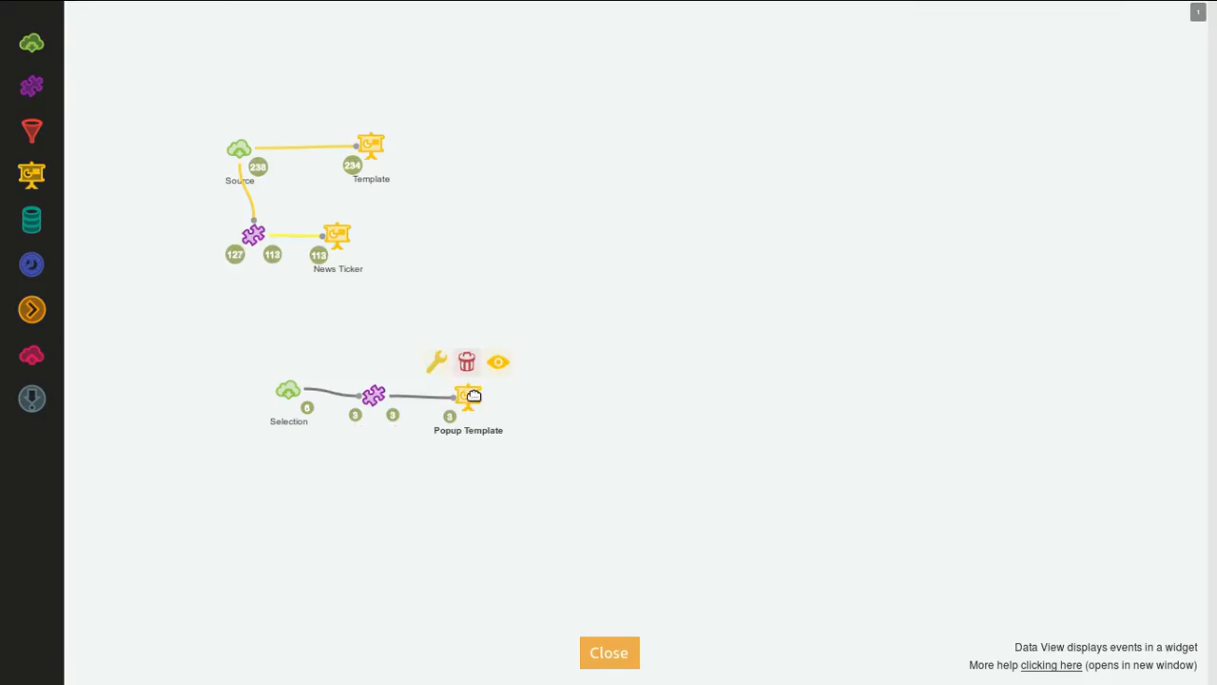
click(436, 363)
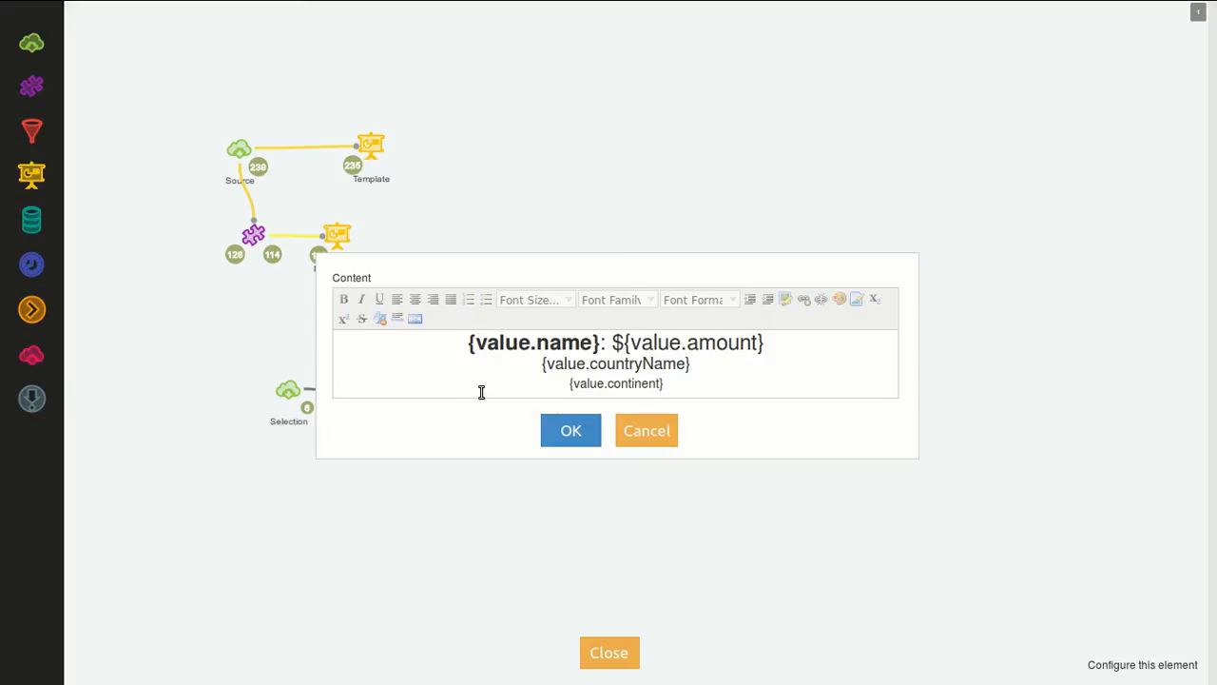
click(415, 318)
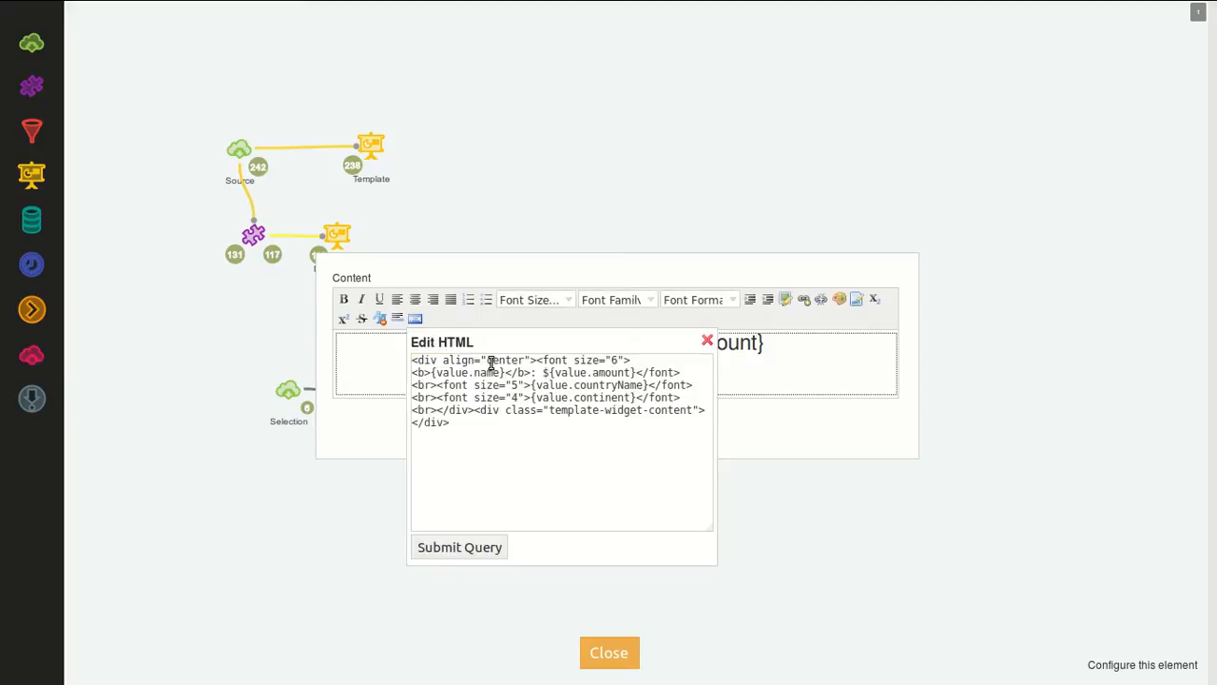
click(707, 340)
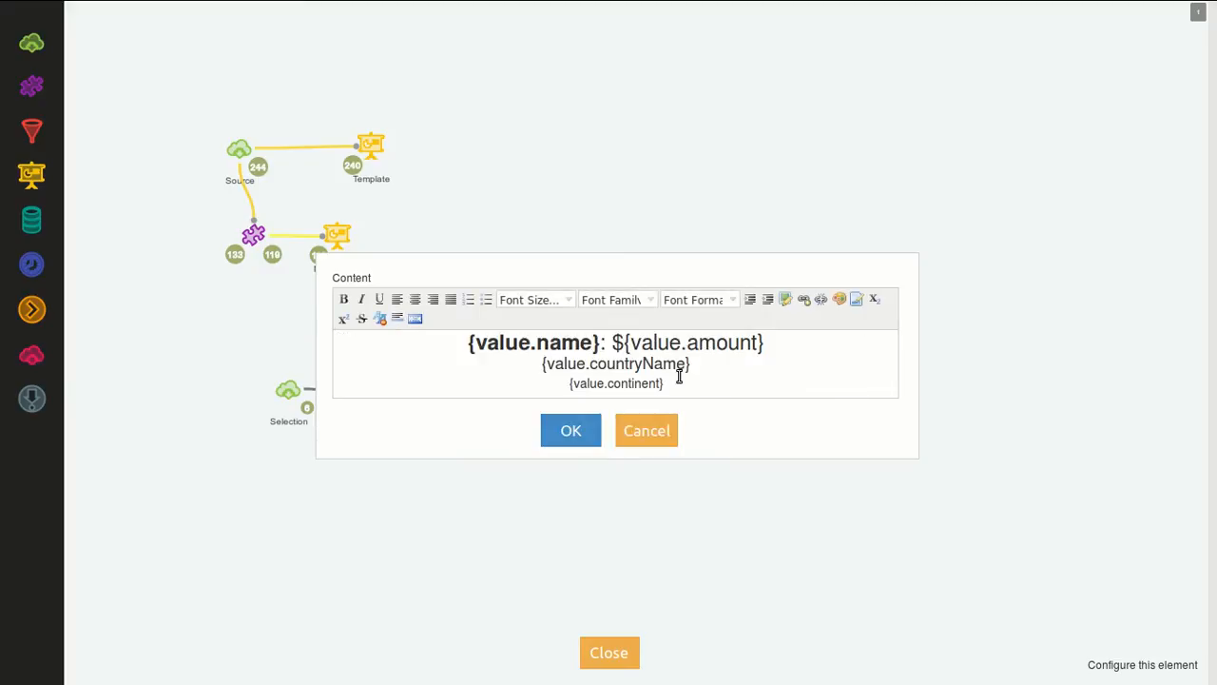
click(662, 435)
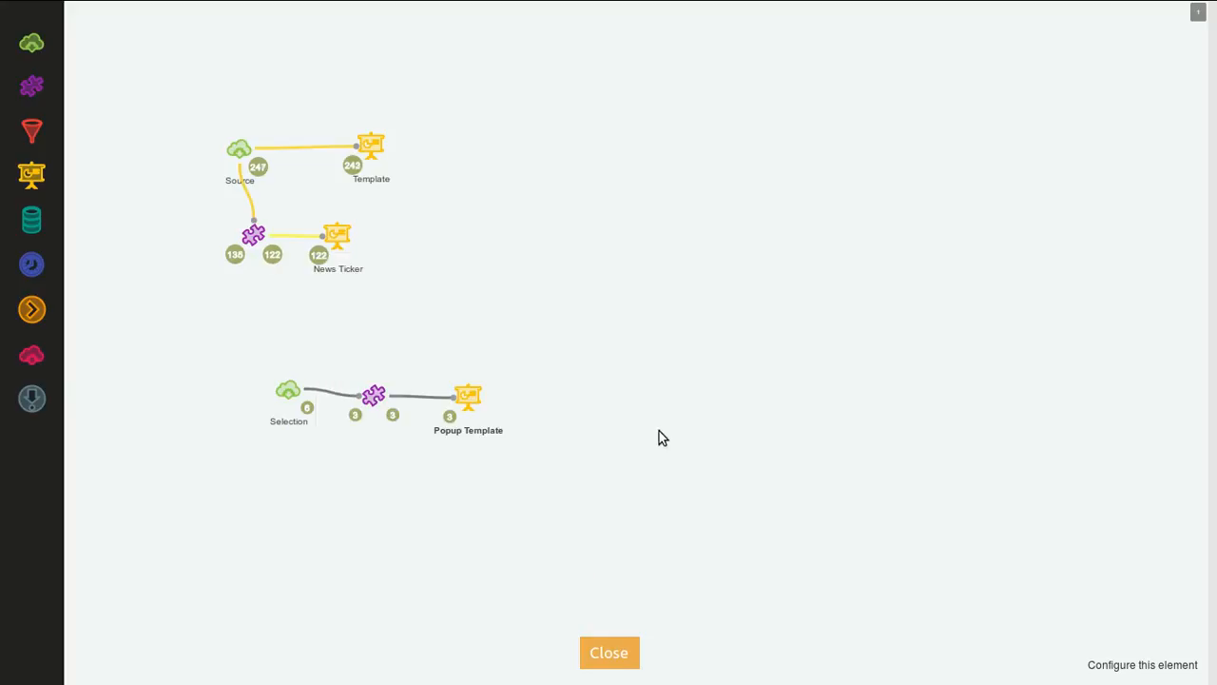
click(625, 650)
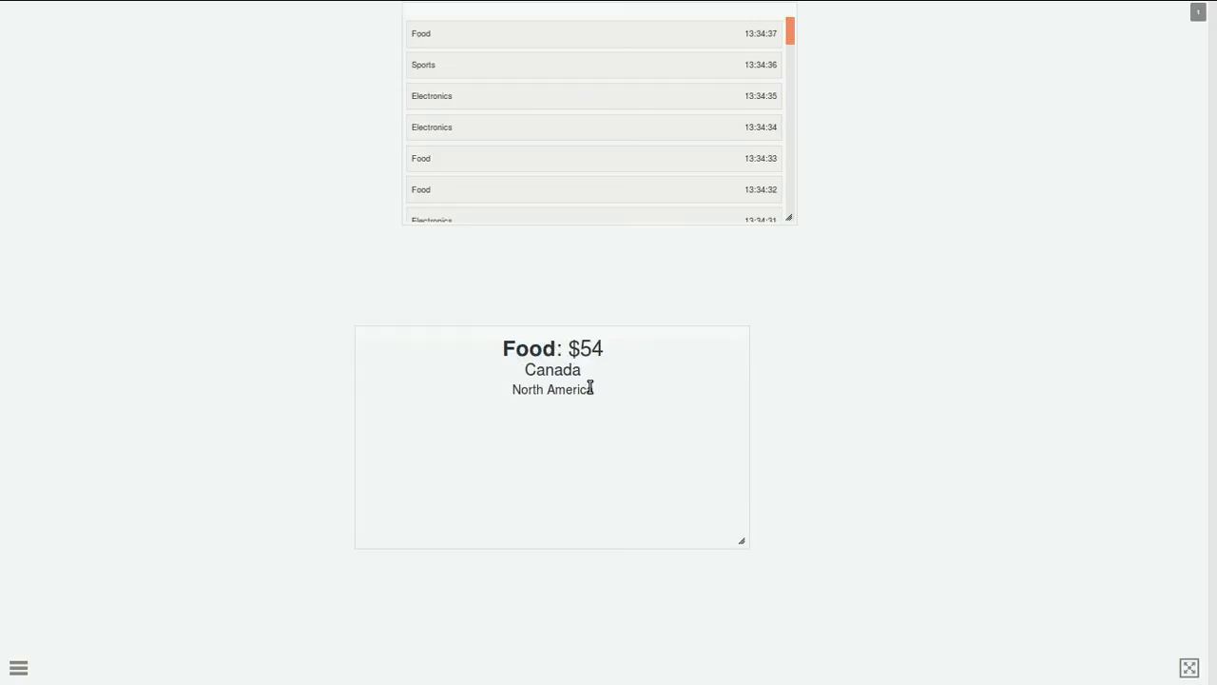